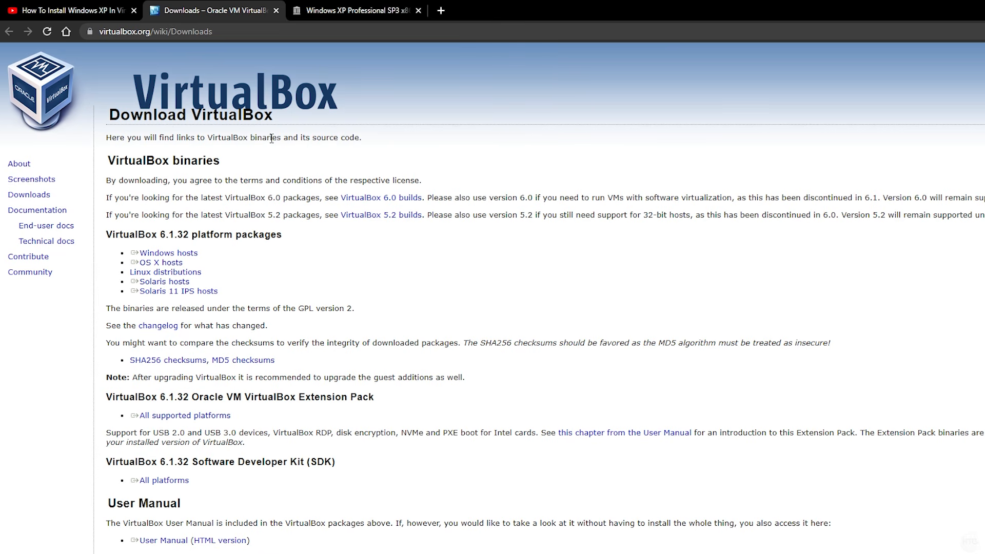
# Try to download the ISO image from the Internet Archive page for Windows XP Professional SP3 x86.
pyautogui.click(319, 7)
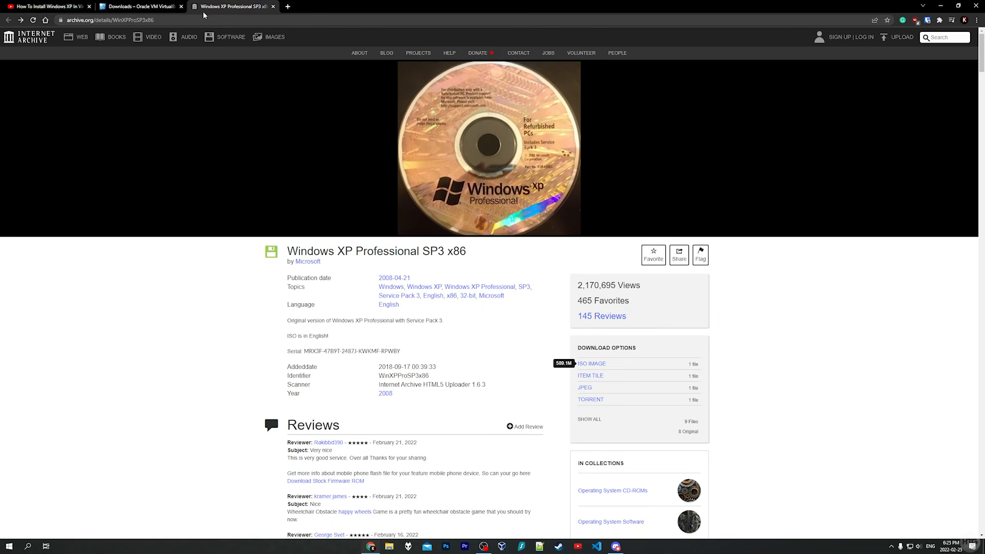
pyautogui.click(239, 20)
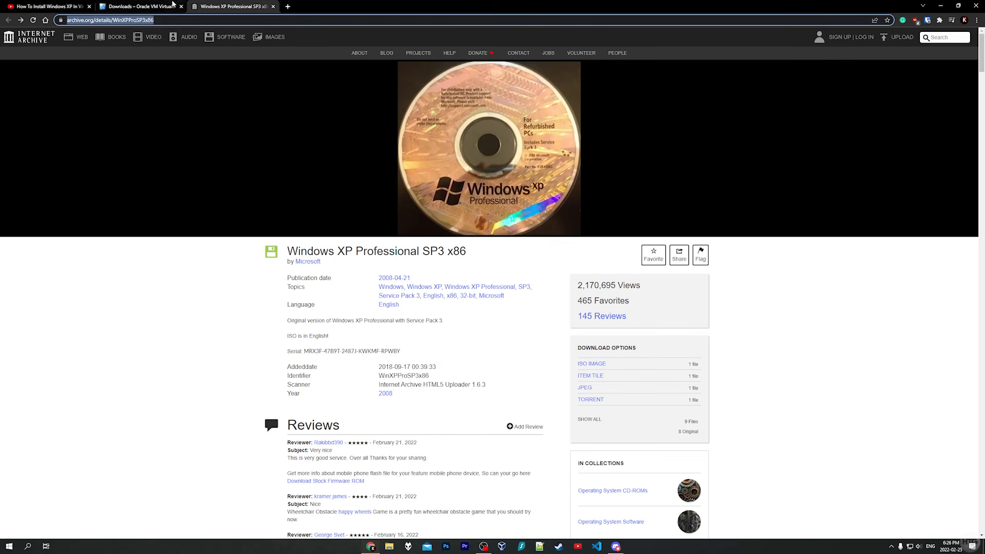
pyautogui.click(117, 69)
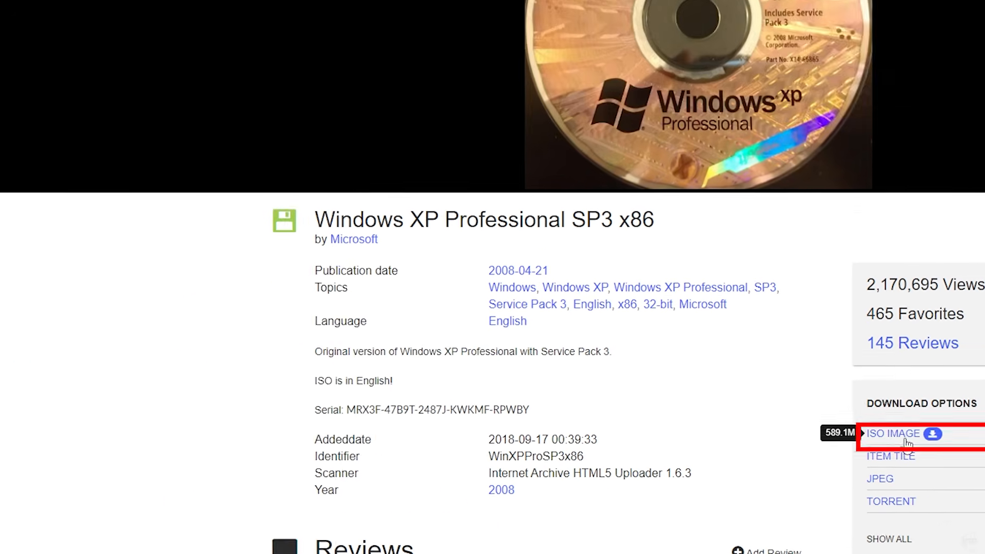
pyautogui.click(903, 434)
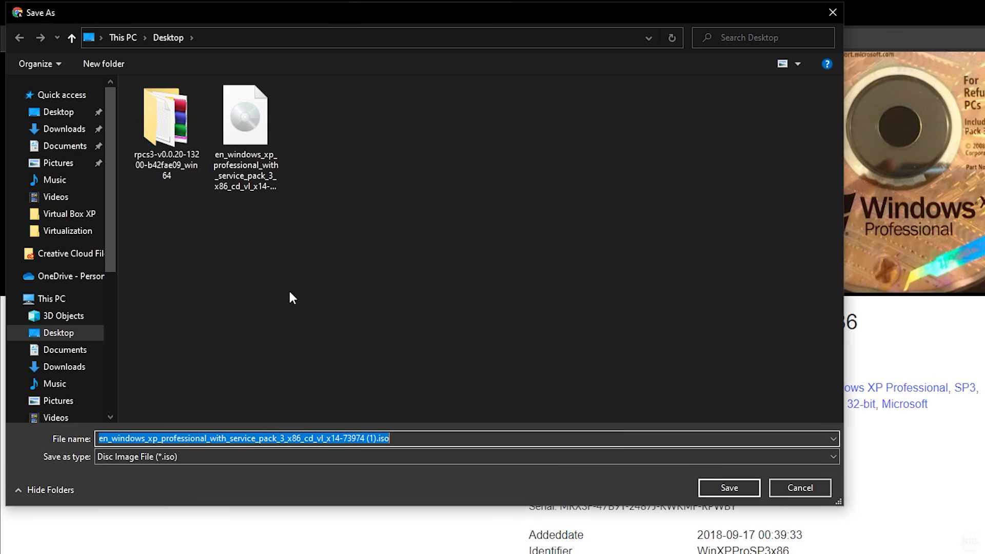
pyautogui.click(804, 487)
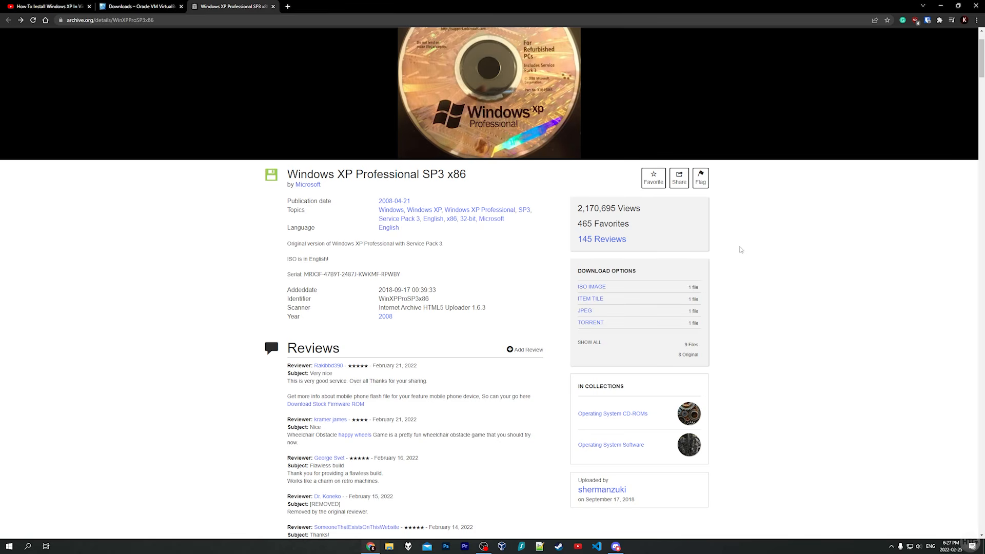
# Minimize the browser and switch to Oracle VM VirtualBox Manager.
pyautogui.click(939, 5)
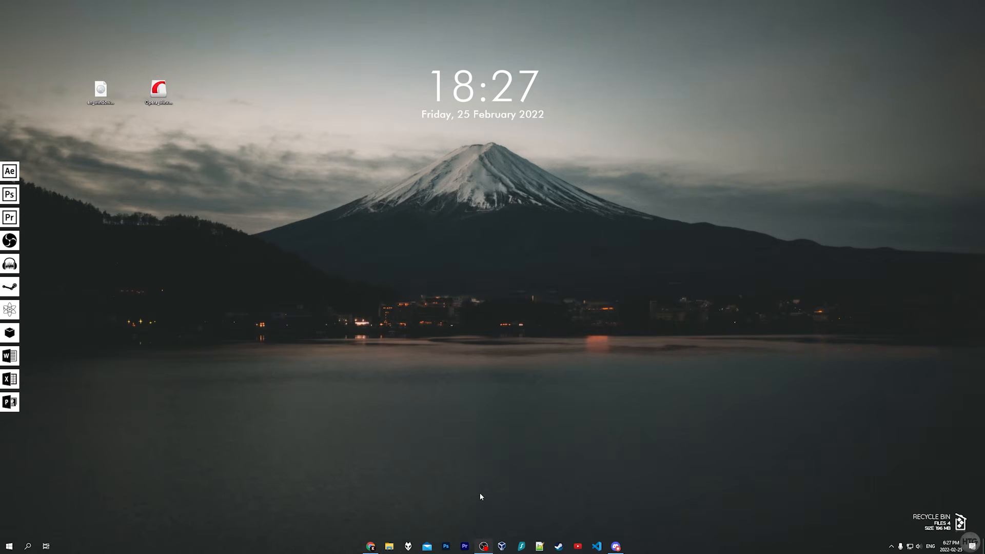
pyautogui.click(502, 547)
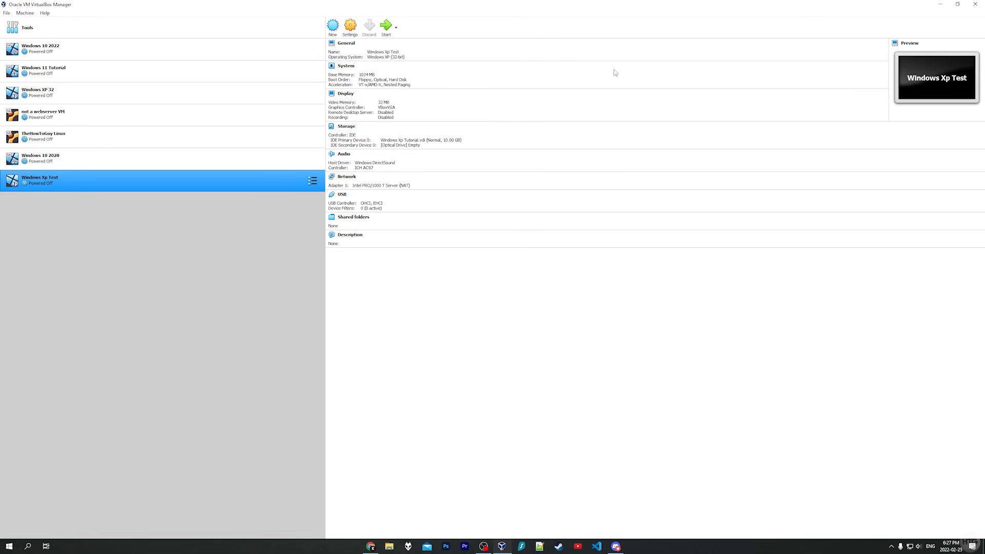
# Check in Task Manager's CPU performance details whether virtualization is enabled on the host, and close Task Manager.
pyautogui.rightClick(668, 549)
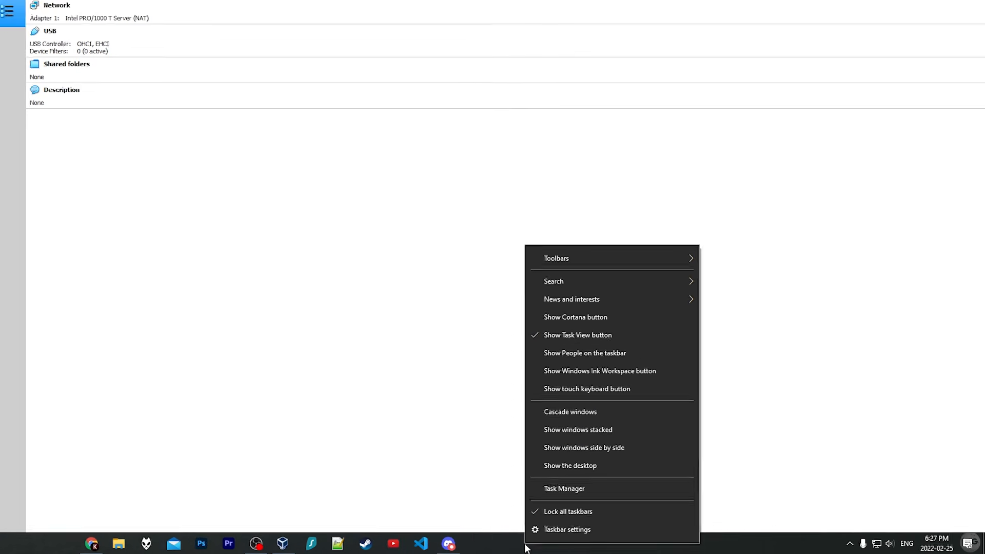
pyautogui.click(694, 511)
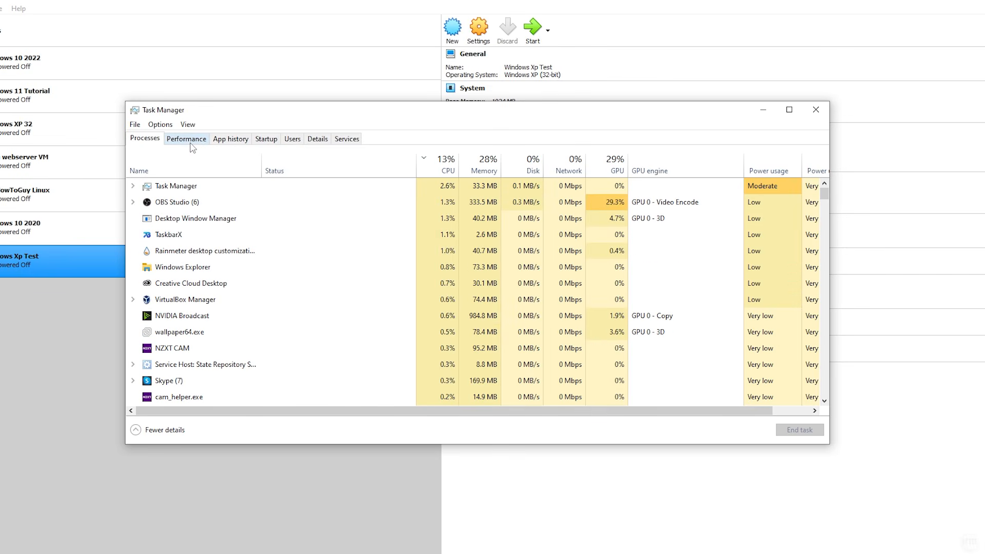
pyautogui.click(194, 141)
pyautogui.click(184, 175)
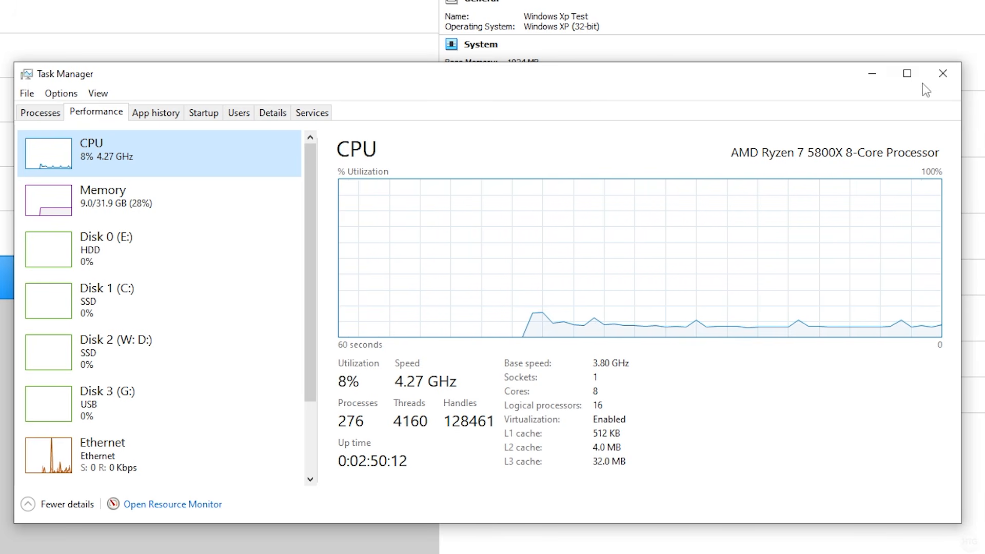
pyautogui.click(954, 77)
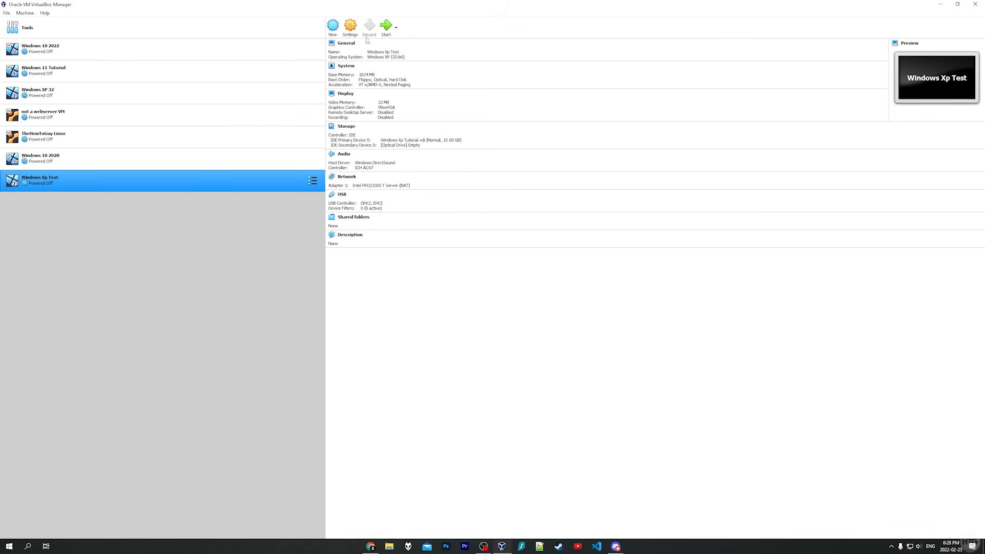
# Start creating a new virtual machine named XP Tutorial, keeping the default machine folder.
pyautogui.click(332, 25)
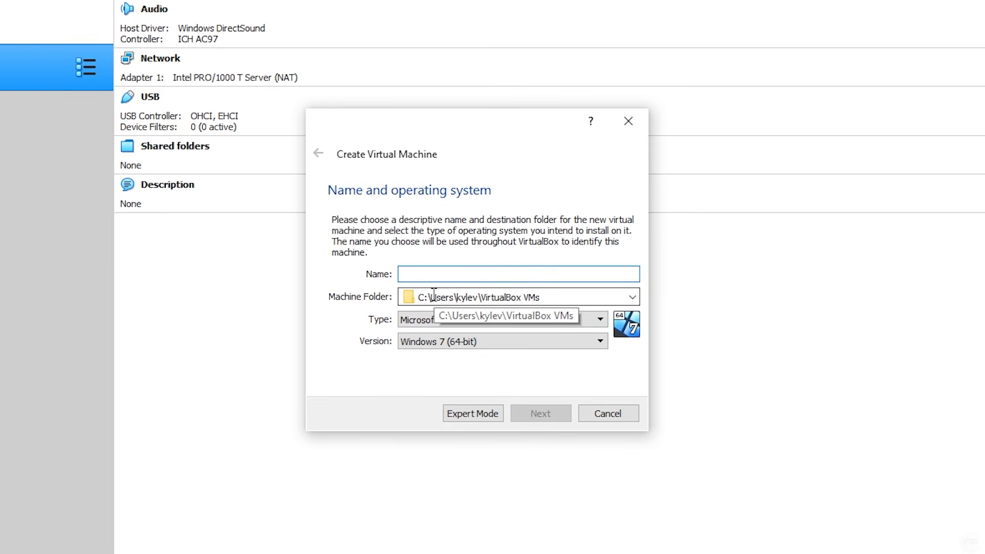
pyautogui.write('X')
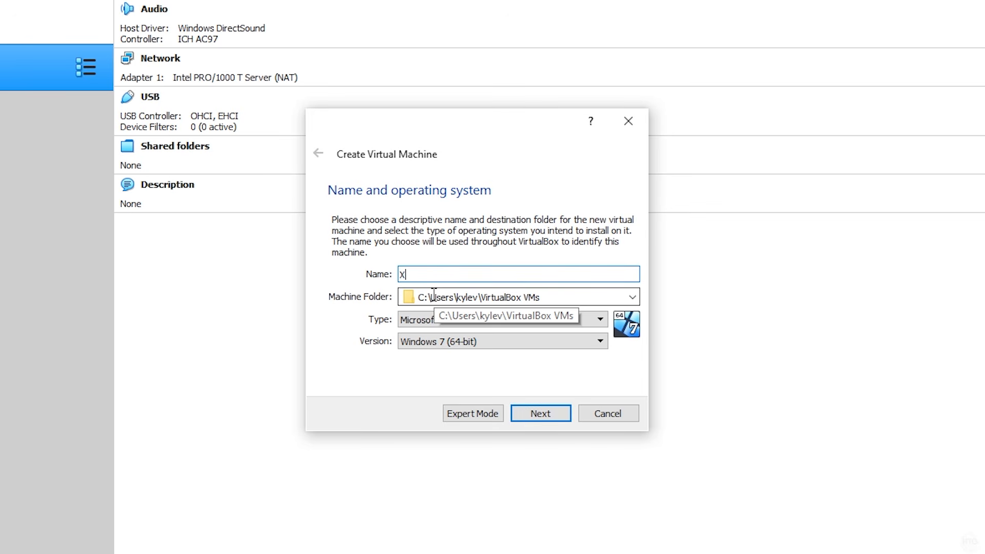
pyautogui.write('P Tutorial')
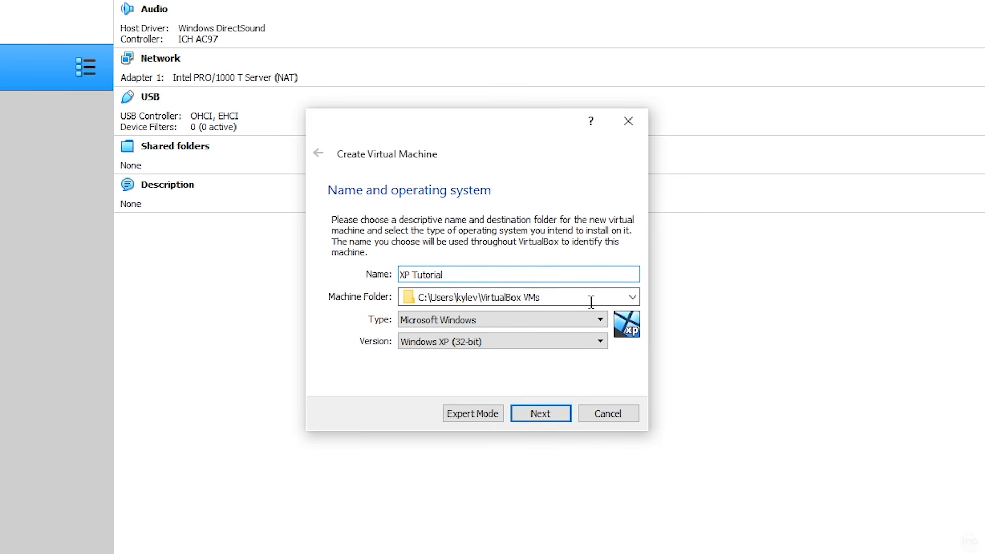
pyautogui.moveTo(564, 297); pyautogui.dragTo(381, 304)
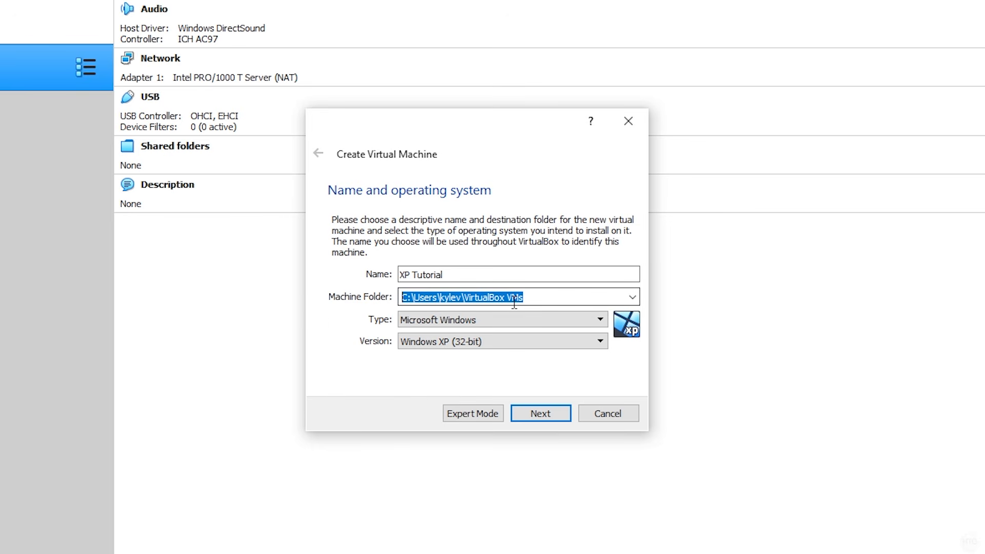
pyautogui.click(554, 295)
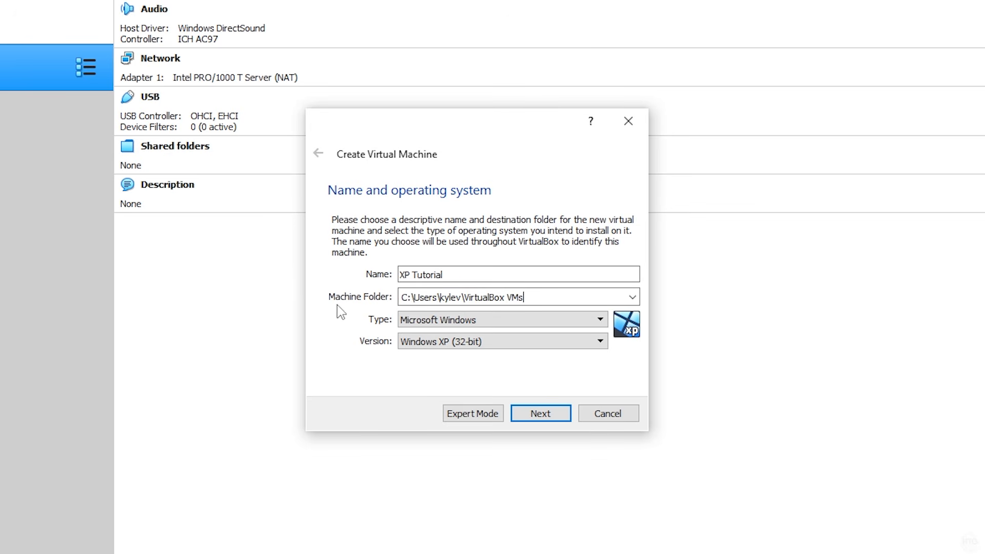
pyautogui.moveTo(577, 298); pyautogui.dragTo(362, 293)
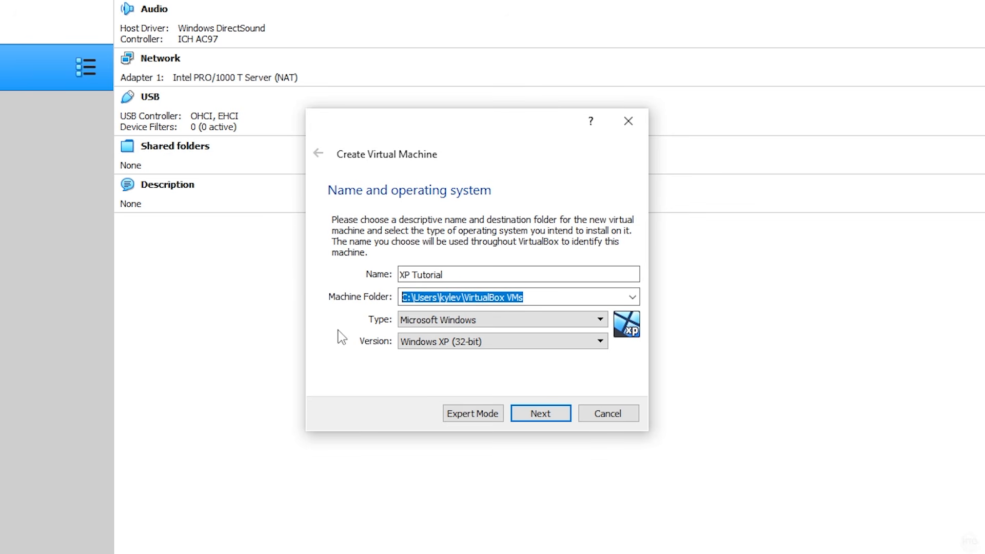
# Set the new machine's operating system type to Microsoft Windows and its version to Windows XP (32-bit).
pyautogui.click(418, 324)
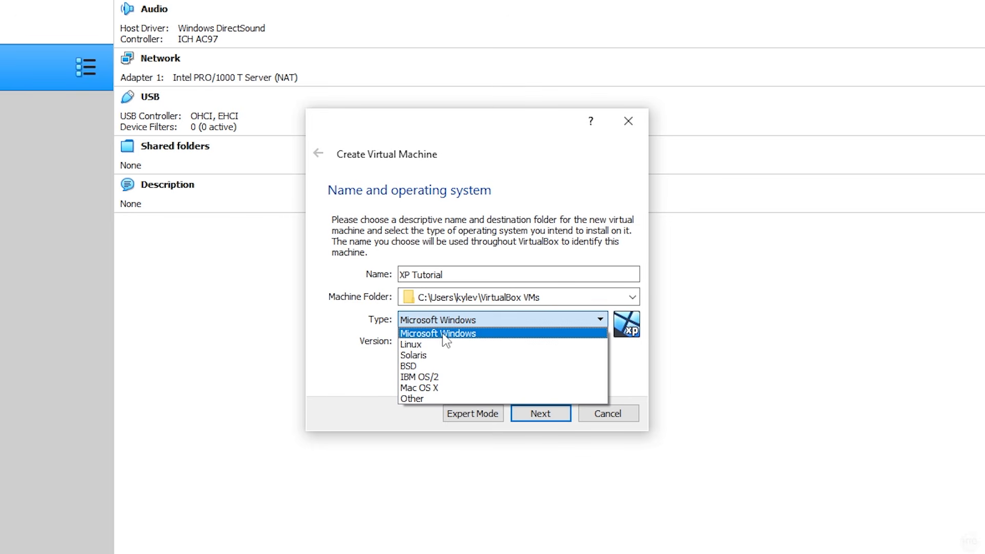
pyautogui.click(442, 334)
pyautogui.click(440, 347)
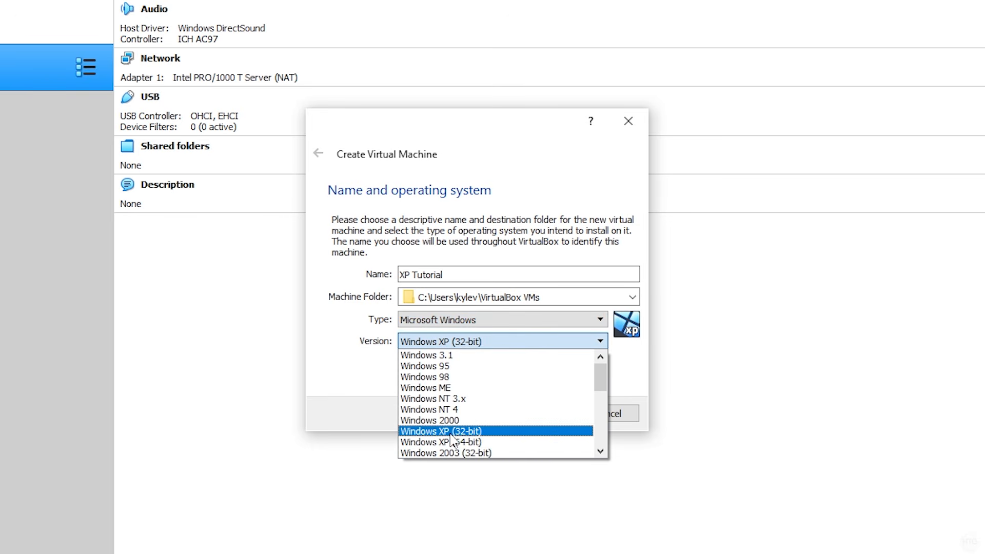
pyautogui.click(479, 432)
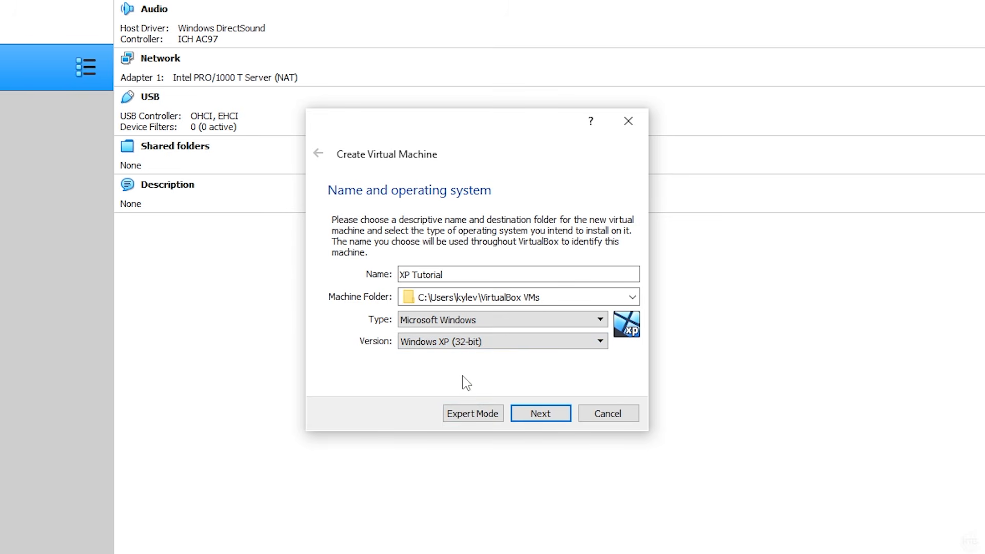
pyautogui.click(541, 416)
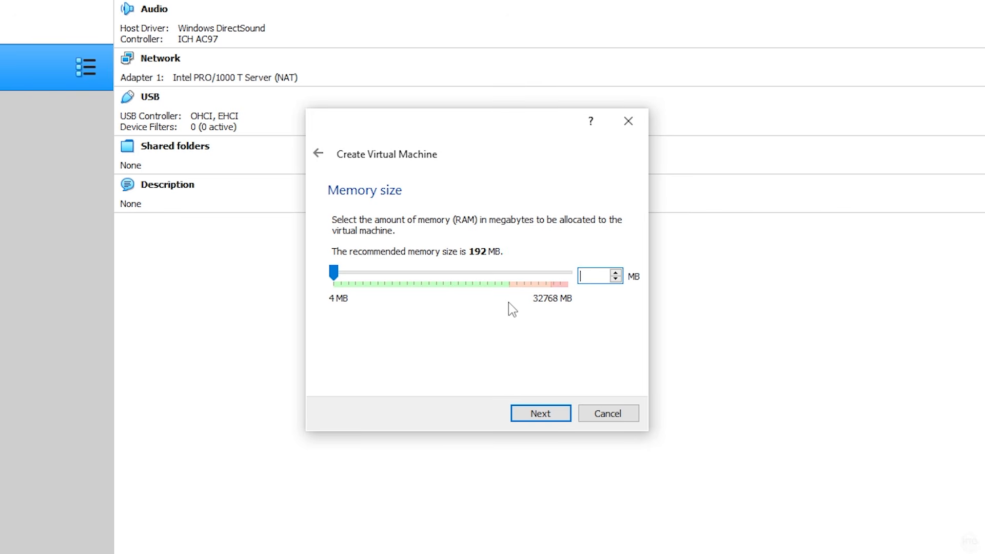
# Set the machine's memory size to 1024 MB and choose to create a virtual hard disk now.
pyautogui.write('1024')
pyautogui.click(538, 416)
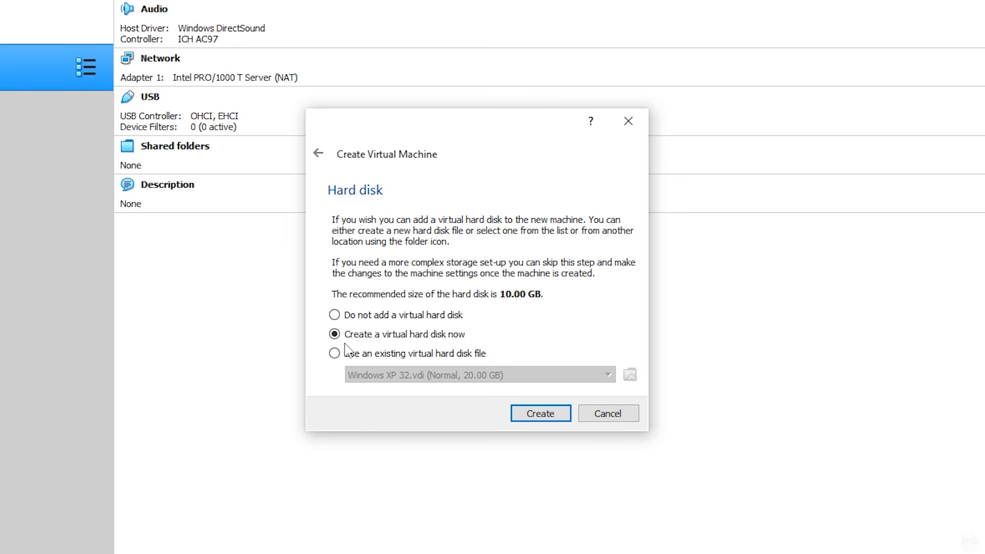
pyautogui.click(540, 413)
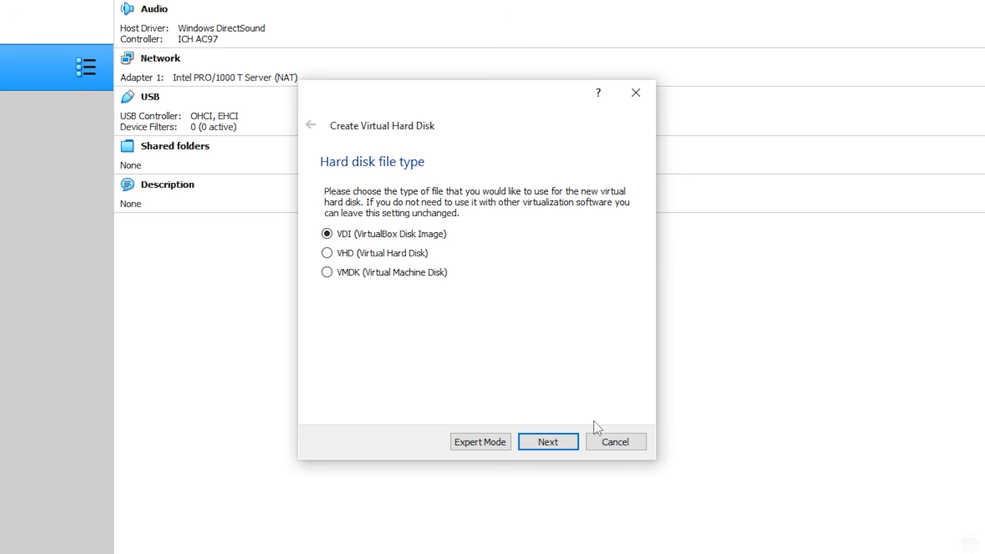
# Create the virtual hard disk as a dynamically allocated VDI file with a size of 10.00 GB.
pyautogui.click(559, 443)
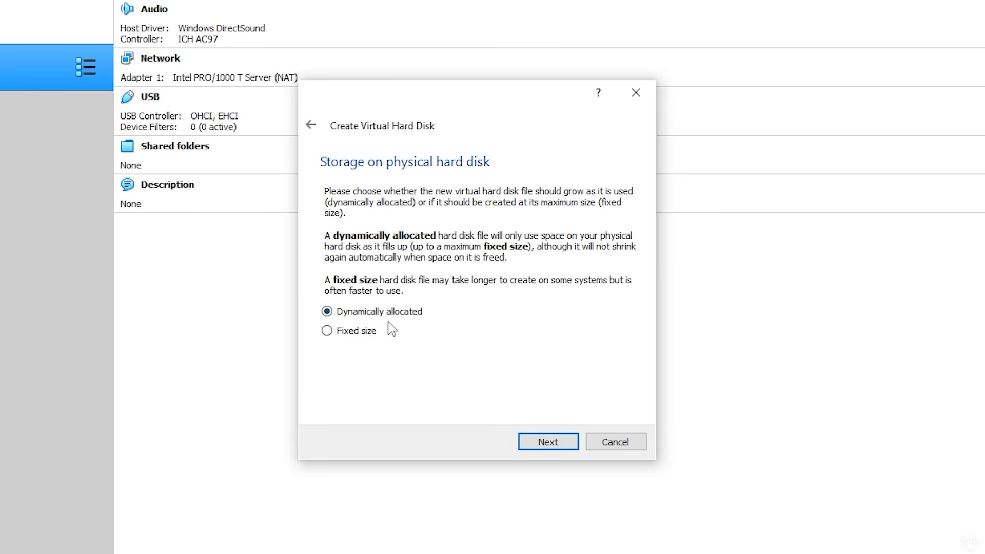
pyautogui.click(547, 442)
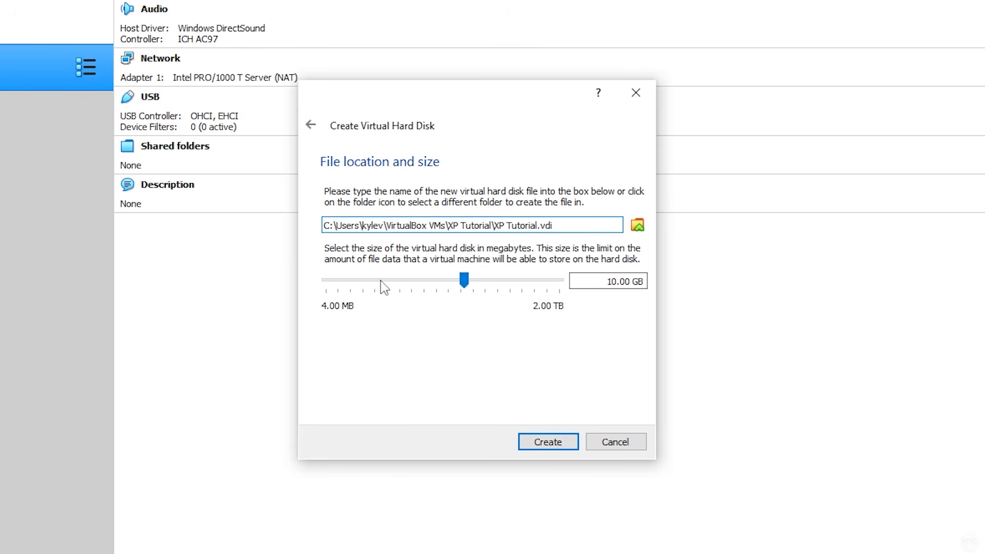
pyautogui.moveTo(463, 307)
pyautogui.moveTo(578, 279); pyautogui.dragTo(670, 287)
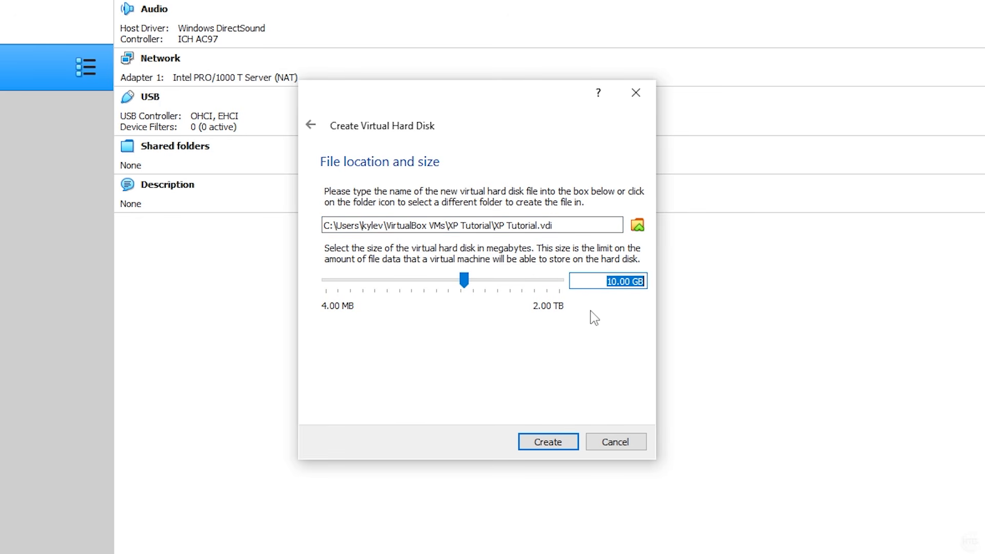
pyautogui.click(598, 281)
pyautogui.click(554, 442)
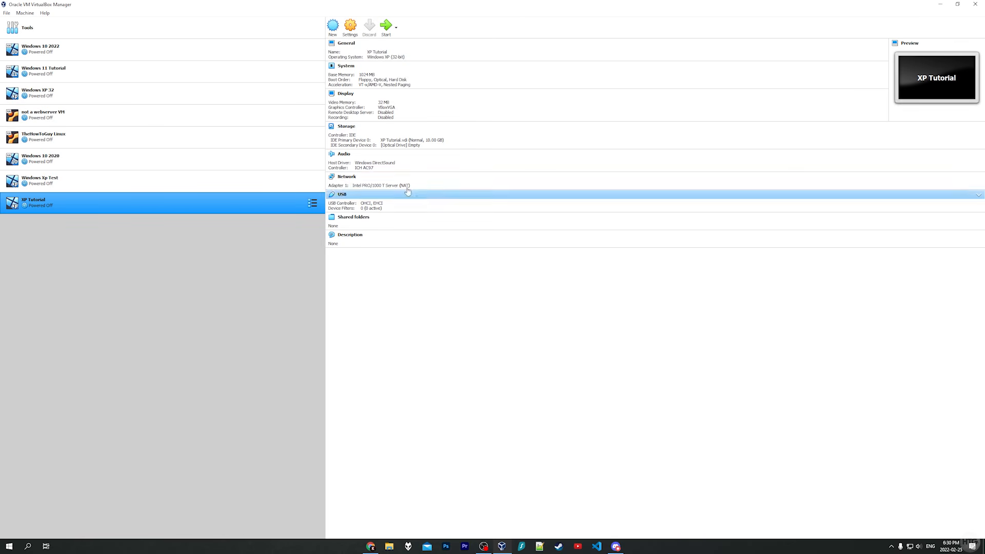
# Start the XP Tutorial machine with en_windows_xp_professional_with_service_pack_3_x86_cd_vl_x14-73974.iso from the Desktop as its start-up disk.
pyautogui.click(386, 28)
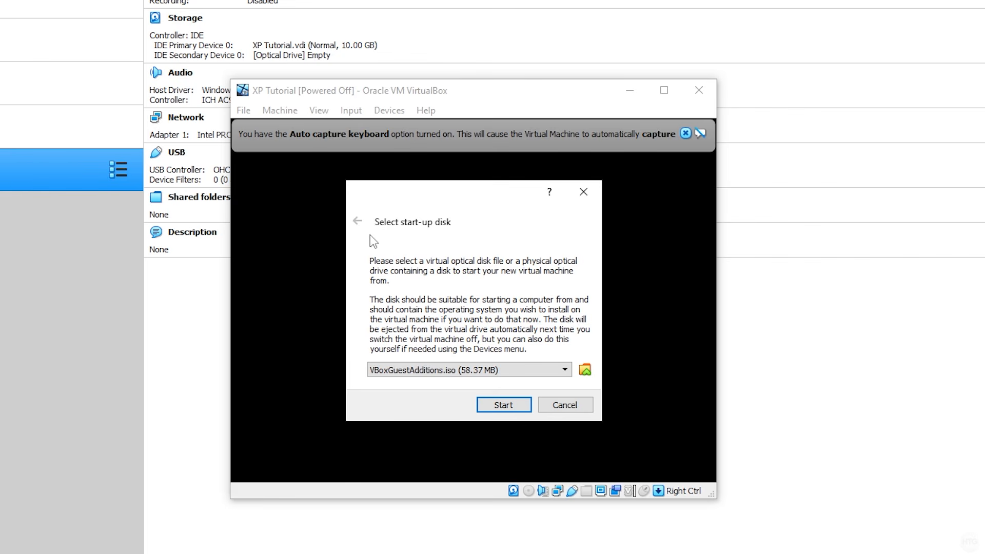
pyautogui.click(583, 373)
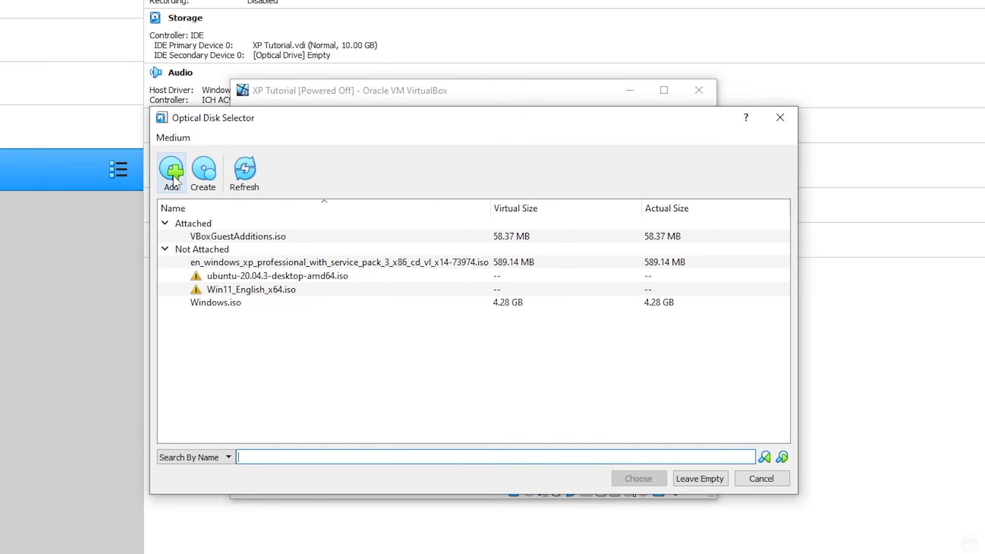
pyautogui.click(183, 181)
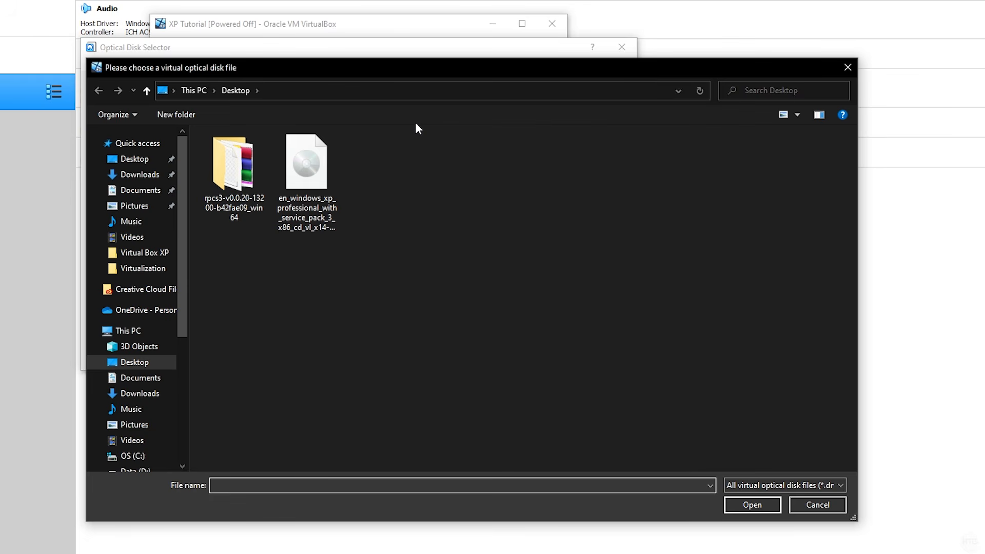
pyautogui.click(304, 188)
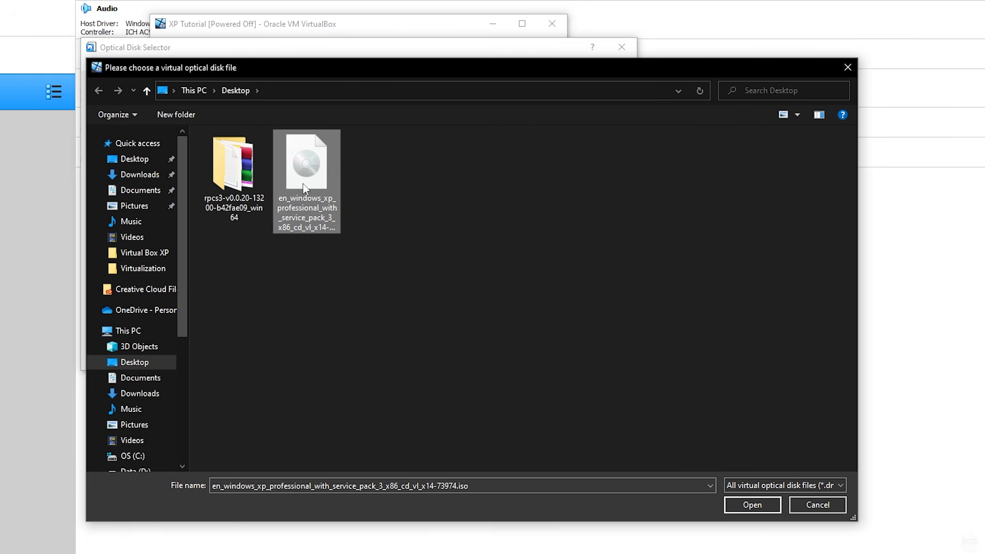
pyautogui.click(771, 507)
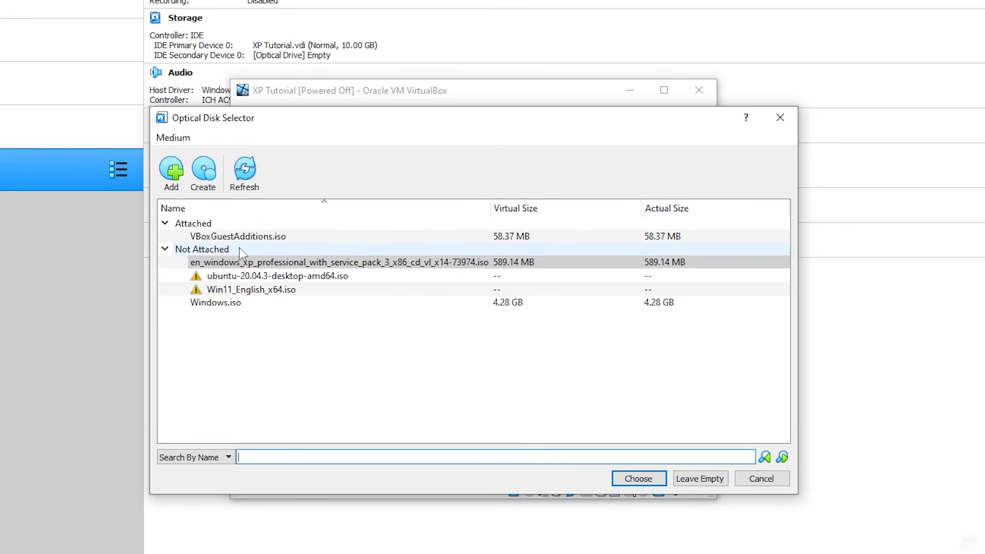
pyautogui.click(193, 262)
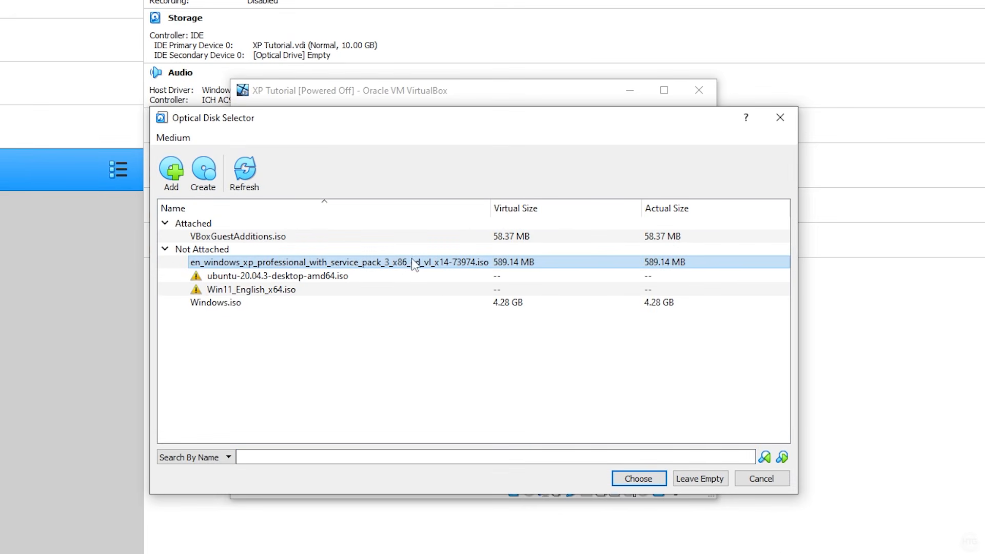
pyautogui.click(638, 478)
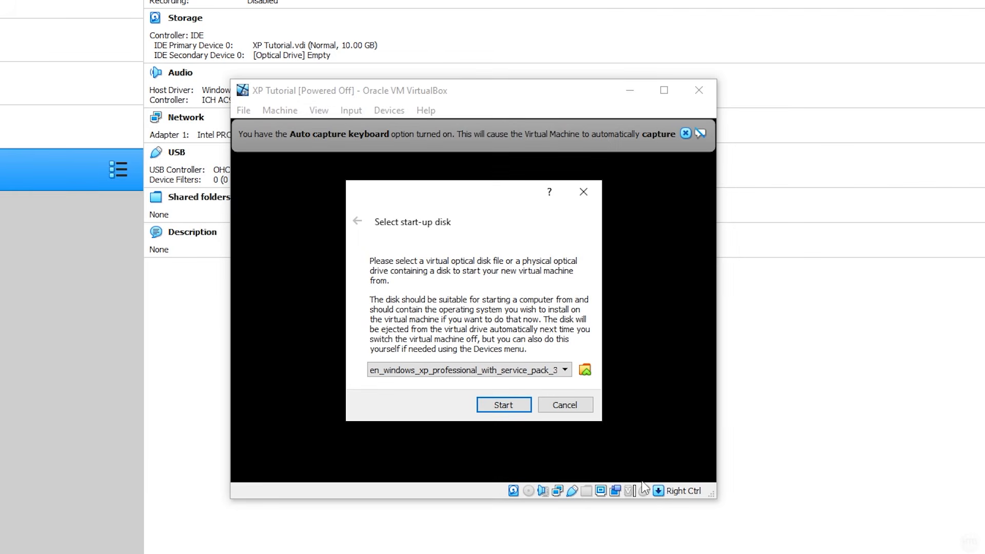
pyautogui.click(508, 406)
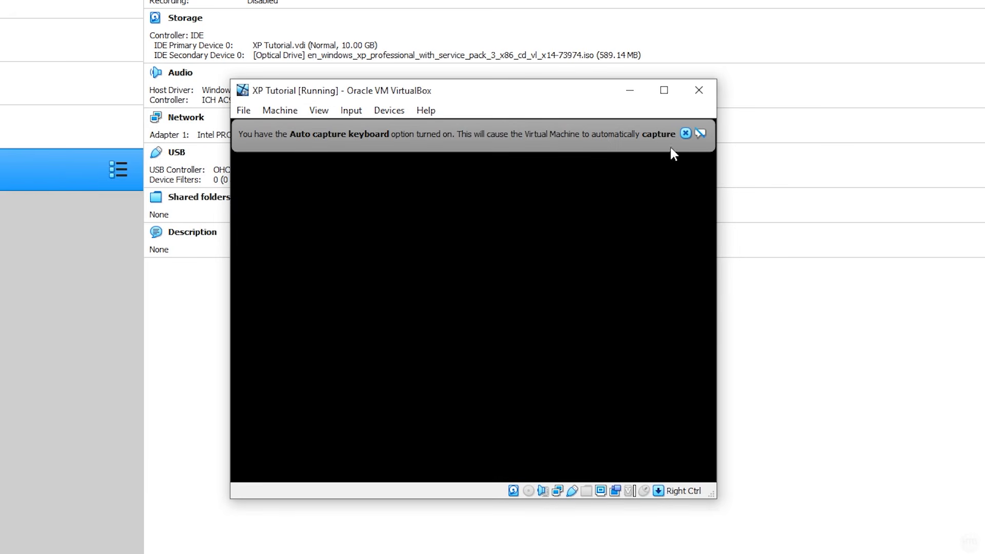
# Dismiss the virtual machine notices, then begin the Windows XP setup and accept its licensing agreement.
pyautogui.click(685, 134)
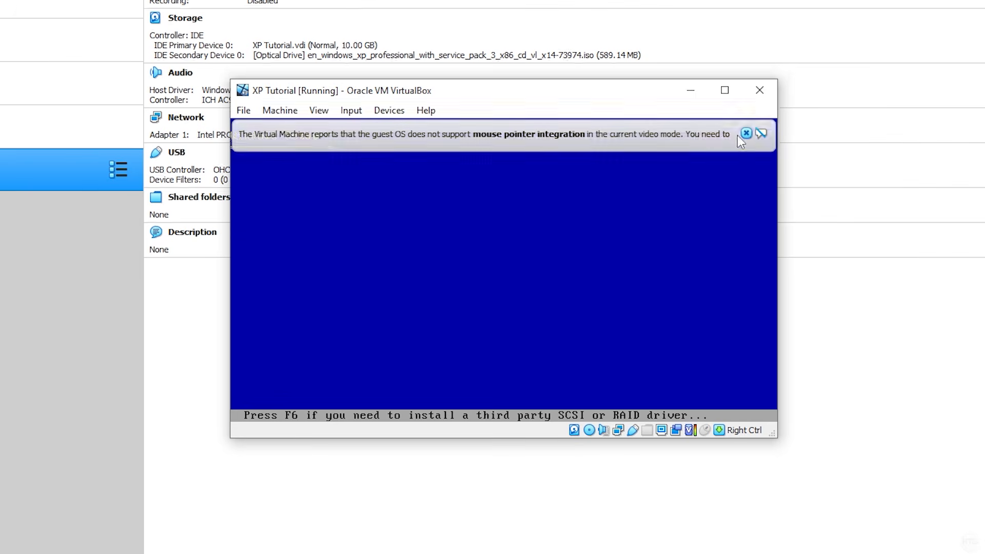
pyautogui.click(744, 133)
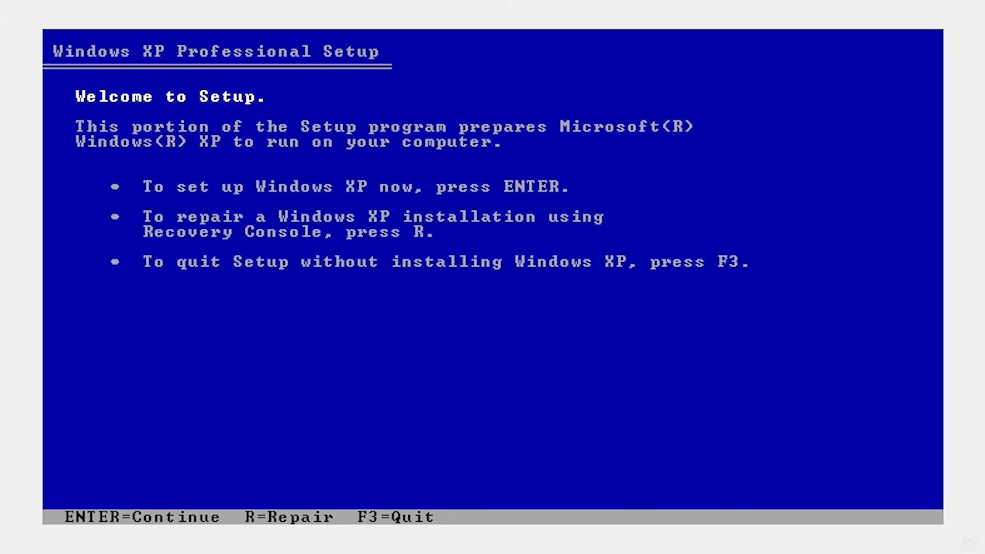
pyautogui.press('Return')
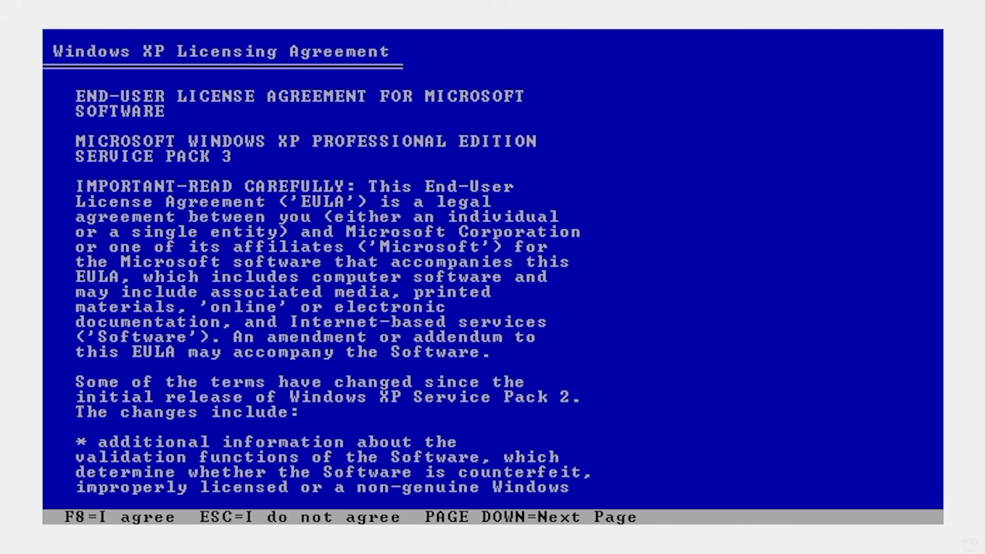
pyautogui.press('F8')
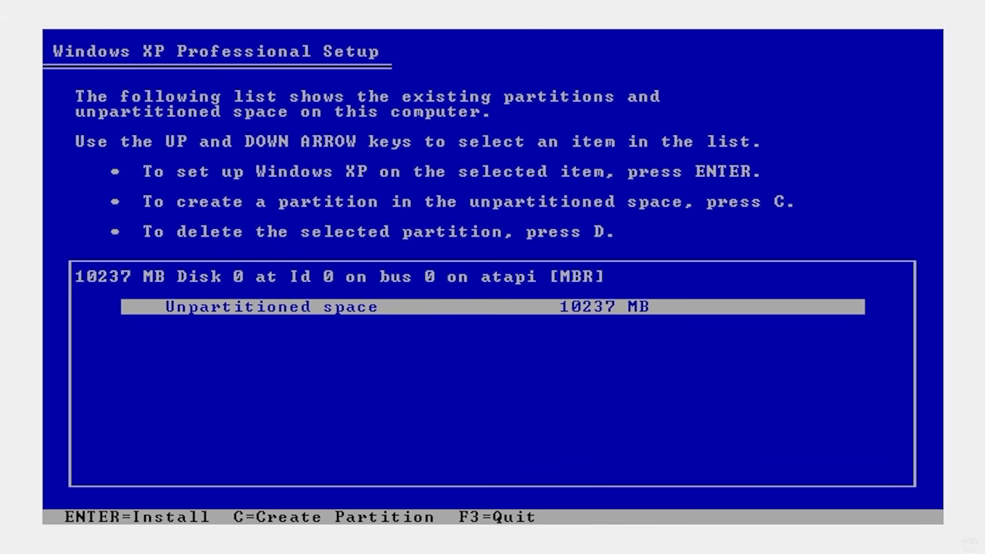
# Install Windows XP on the unpartitioned space and format the new partition with the NTFS file system (Quick).
pyautogui.press('Return')
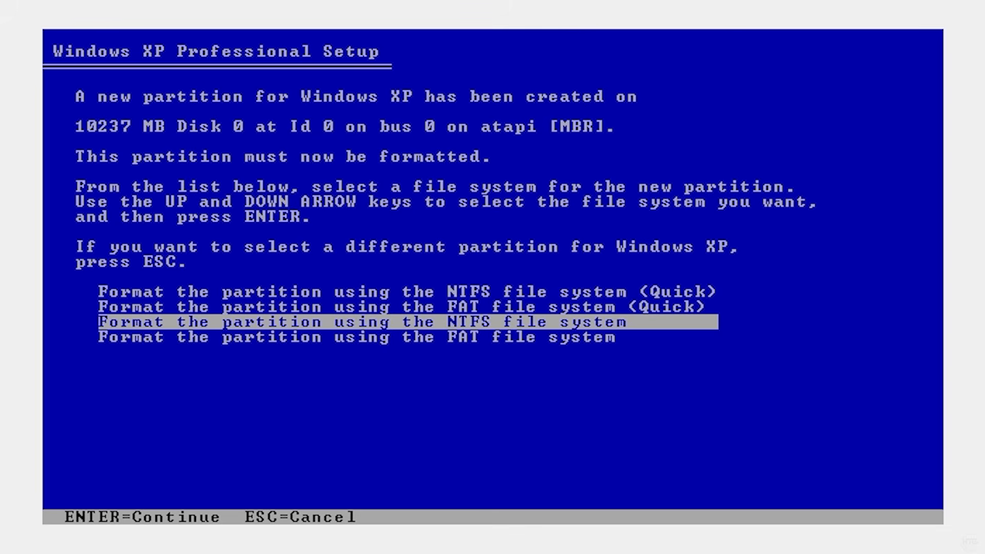
pyautogui.press('Up')
pyautogui.press('Down')
pyautogui.press('Down')
pyautogui.press('Up')
pyautogui.press('Up')
pyautogui.press('Up')
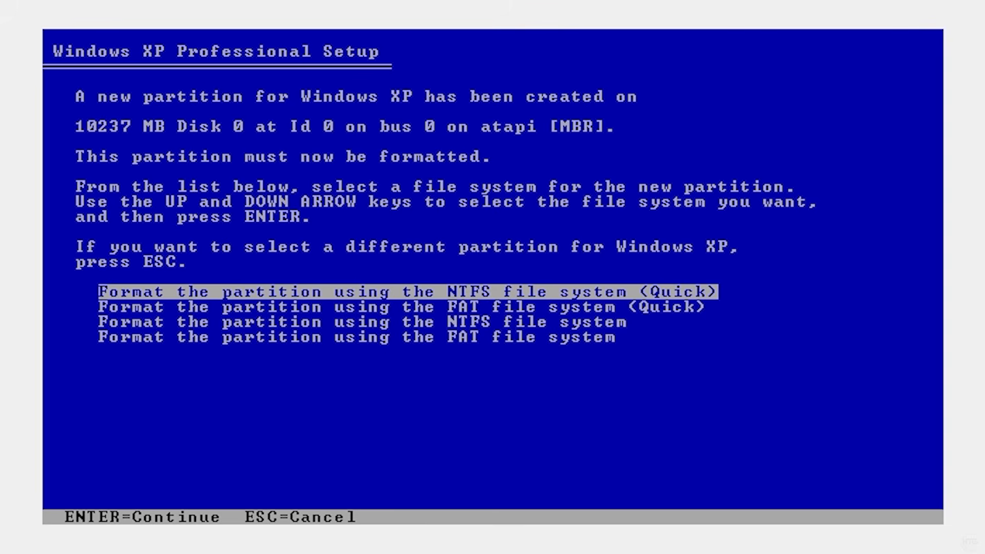
pyautogui.press('Return')
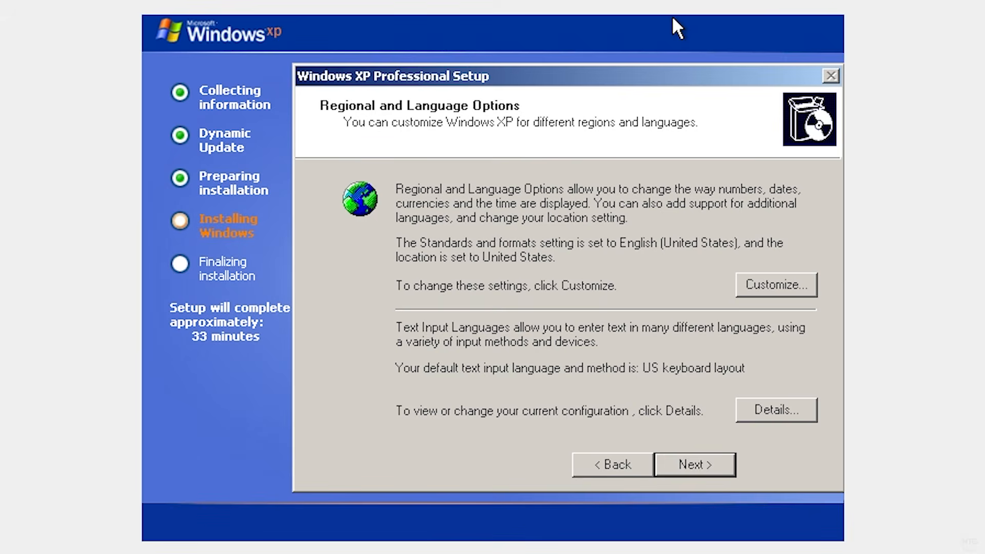
# Customize the regional options to use English (Canada) for standards and formats and Canada as the location.
pyautogui.moveTo(544, 80); pyautogui.dragTo(479, 66)
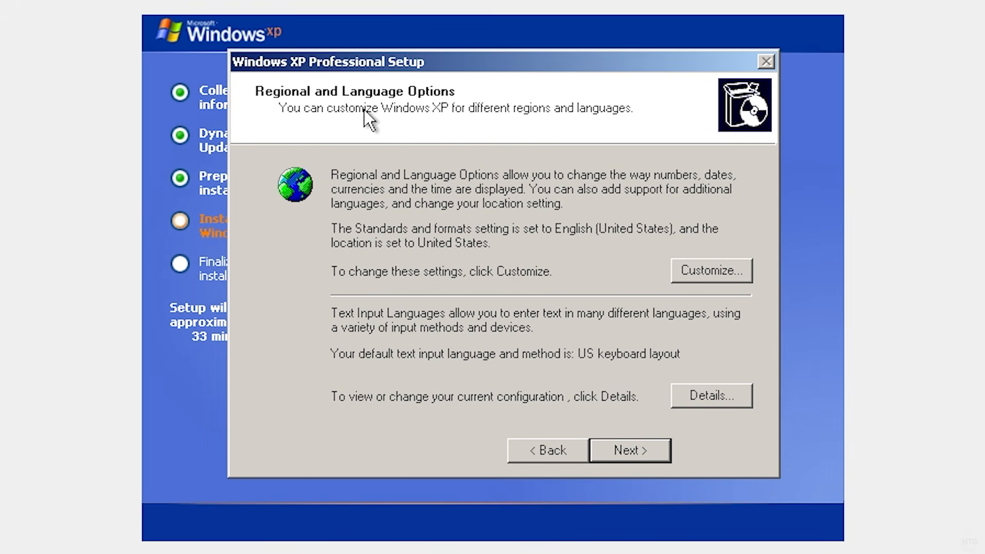
pyautogui.click(727, 283)
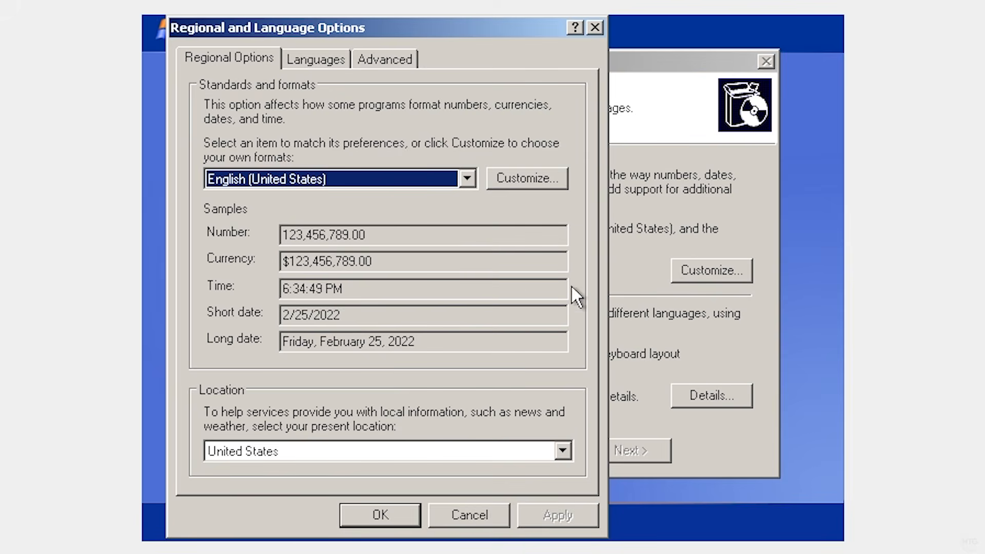
pyautogui.click(466, 181)
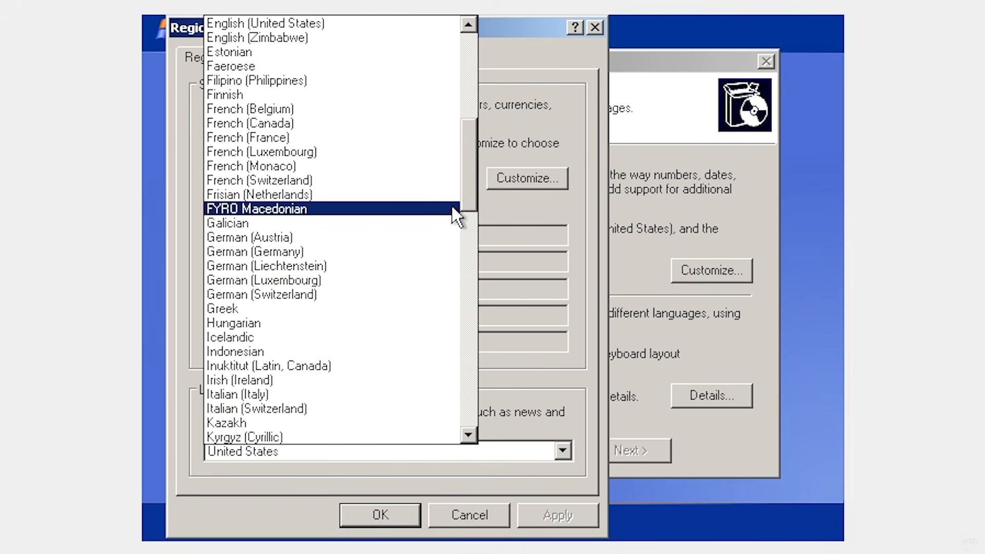
pyautogui.moveTo(470, 190); pyautogui.dragTo(476, 137)
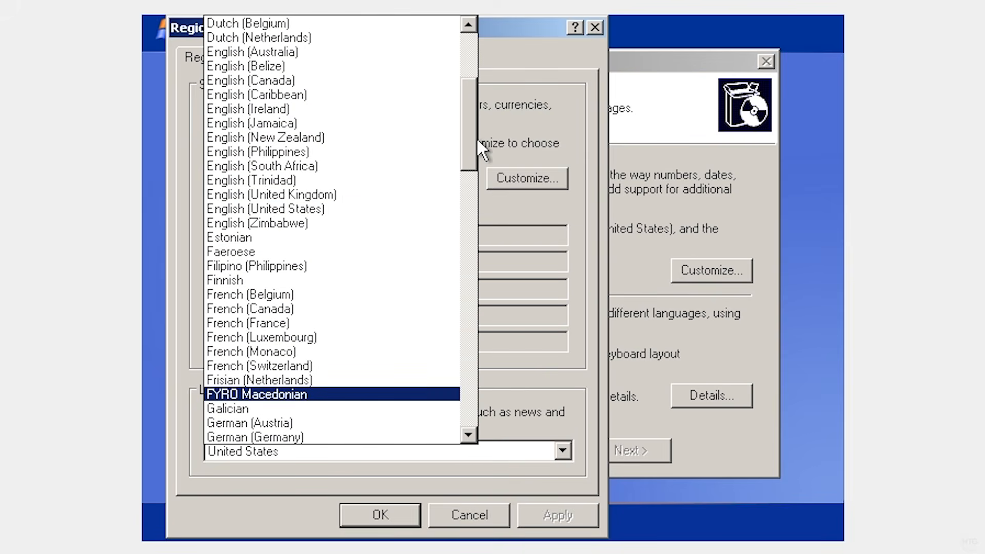
pyautogui.click(285, 76)
pyautogui.click(314, 451)
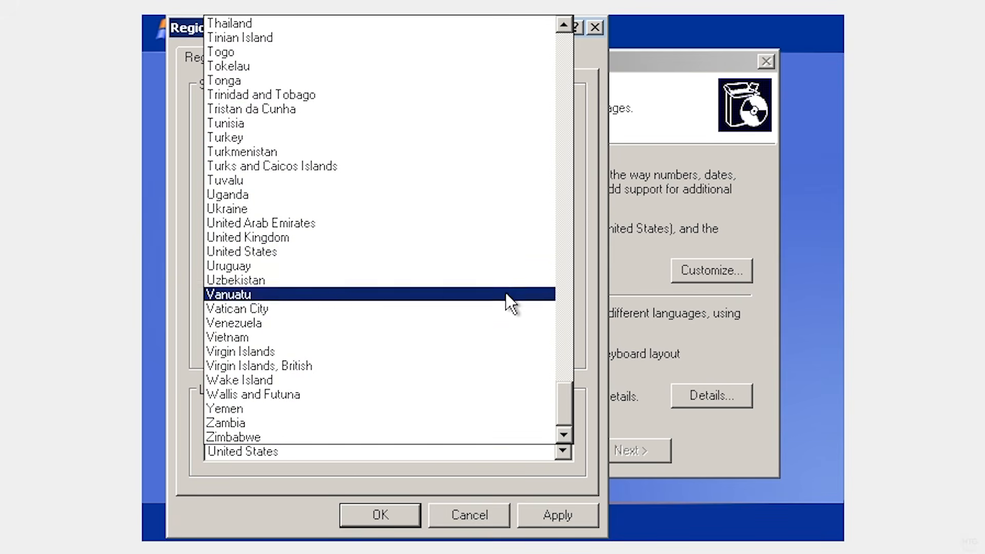
pyautogui.moveTo(565, 408); pyautogui.dragTo(567, 132)
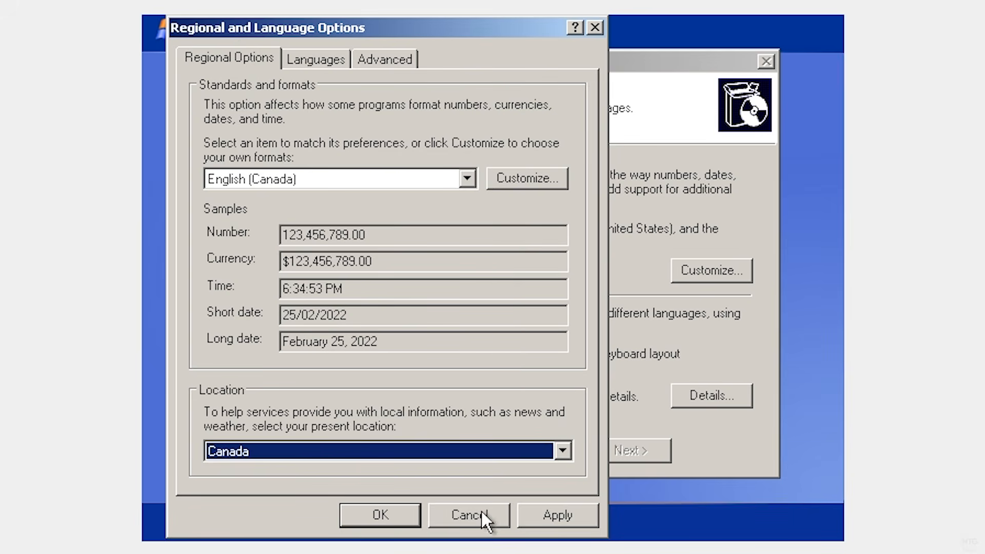
pyautogui.click(587, 514)
pyautogui.click(416, 513)
# Check the text input languages, keep English (United States) - US as the default, and accept the regional settings.
pyautogui.click(702, 391)
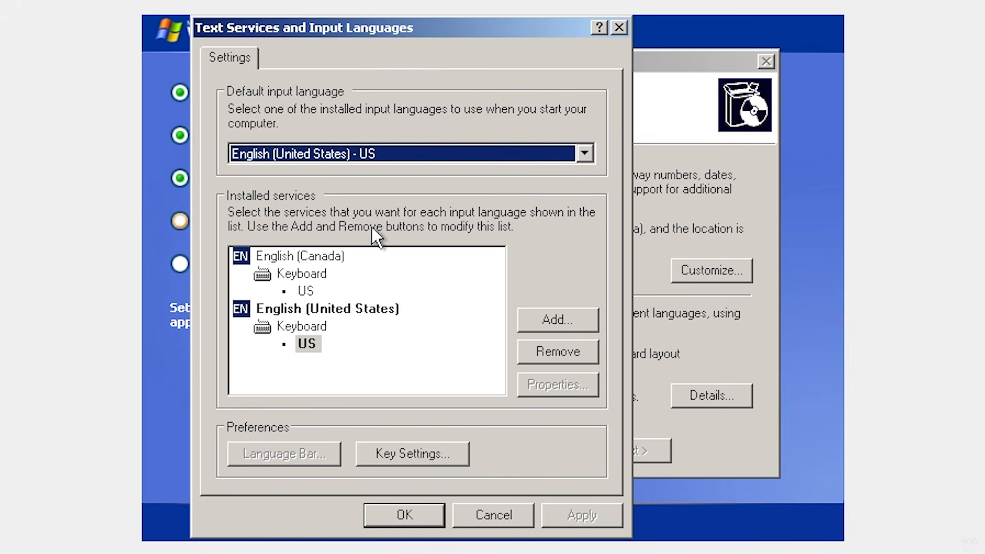
pyautogui.click(414, 515)
pyautogui.click(636, 454)
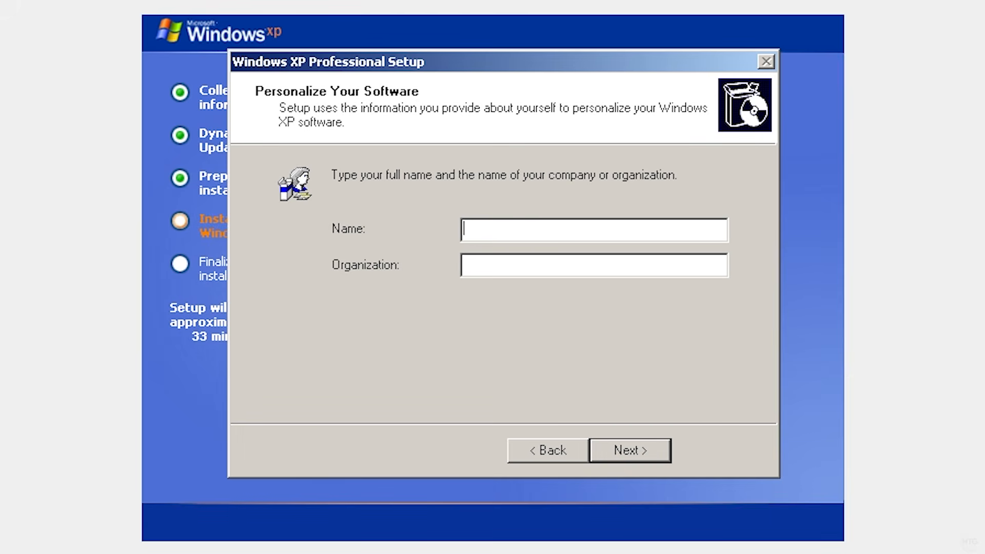
# Personalize the software with the user's name and the organization Youtube.
pyautogui.write('TheHowTog')
pyautogui.press('BackSpace')
pyautogui.write('Guy123')
pyautogui.press('Tab')
pyautogui.write('Youtube')
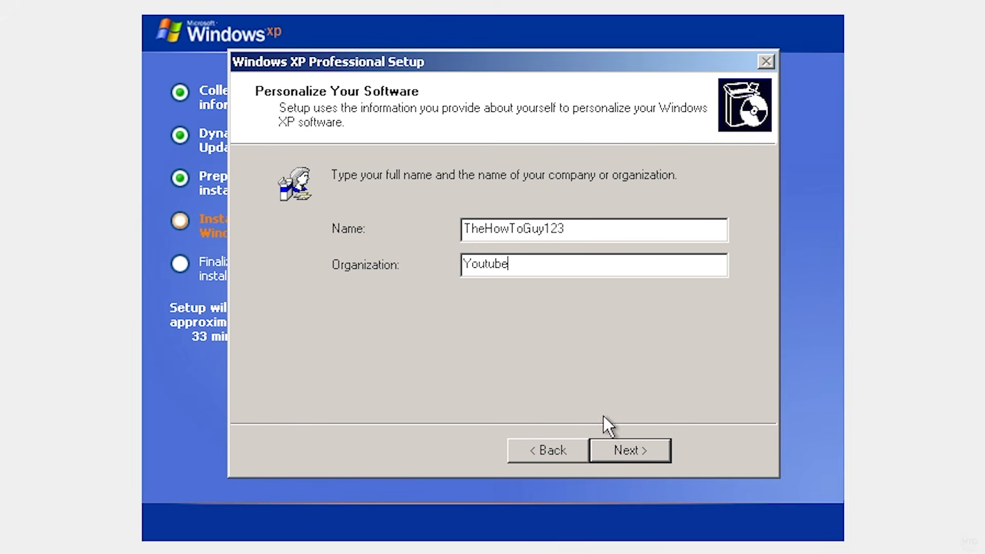
pyautogui.click(660, 451)
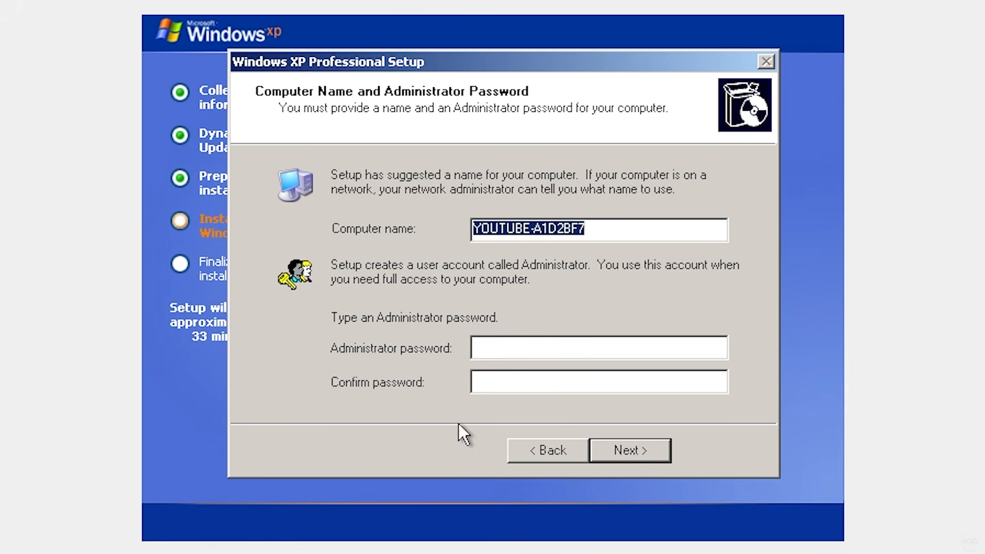
# Keep the suggested computer name and leave both administrator password fields blank.
pyautogui.moveTo(638, 230); pyautogui.dragTo(439, 230)
pyautogui.click(523, 340)
pyautogui.click(534, 384)
pyautogui.click(528, 352)
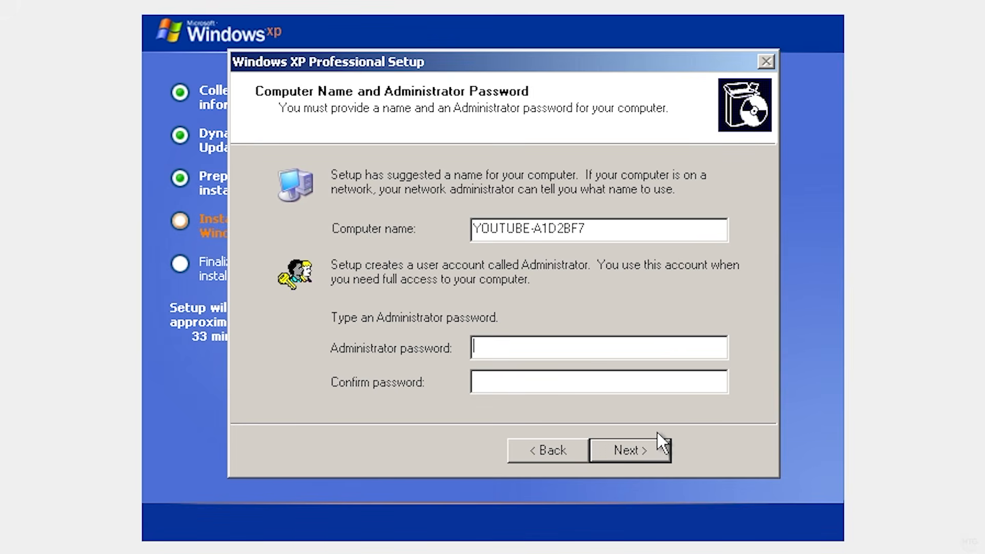
pyautogui.click(641, 450)
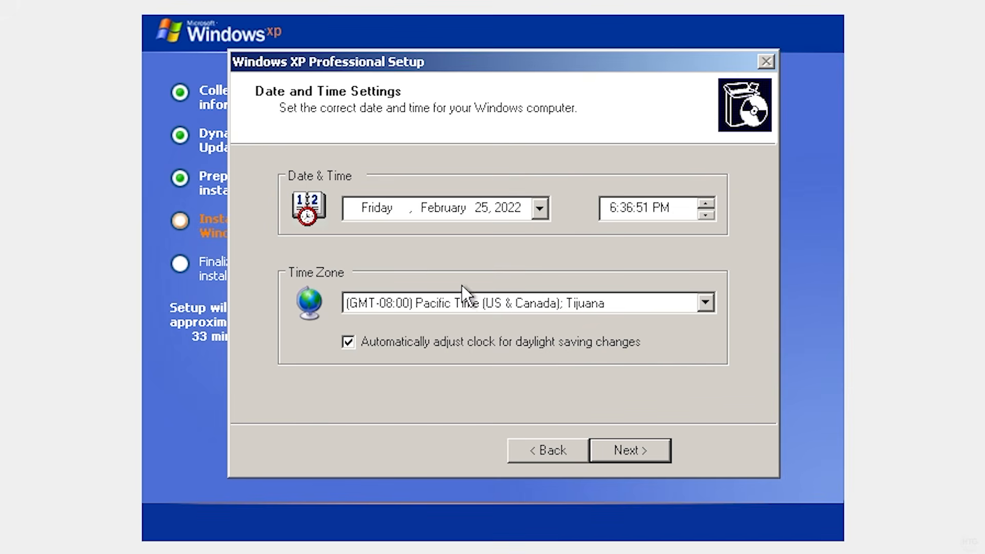
# Choose the local time zone and accept the date and time settings with automatic daylight saving adjustment.
pyautogui.click(463, 303)
pyautogui.scroll(1, 465, 310)
pyautogui.click(430, 189)
pyautogui.click(644, 448)
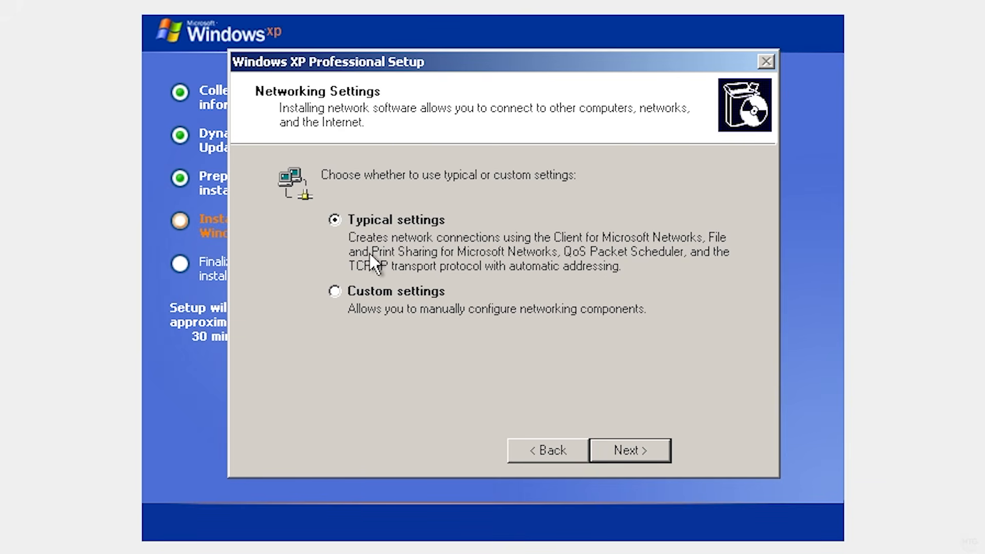
# Use typical networking settings and keep the computer in the workgroup WORKGROUP without joining a domain.
pyautogui.click(635, 450)
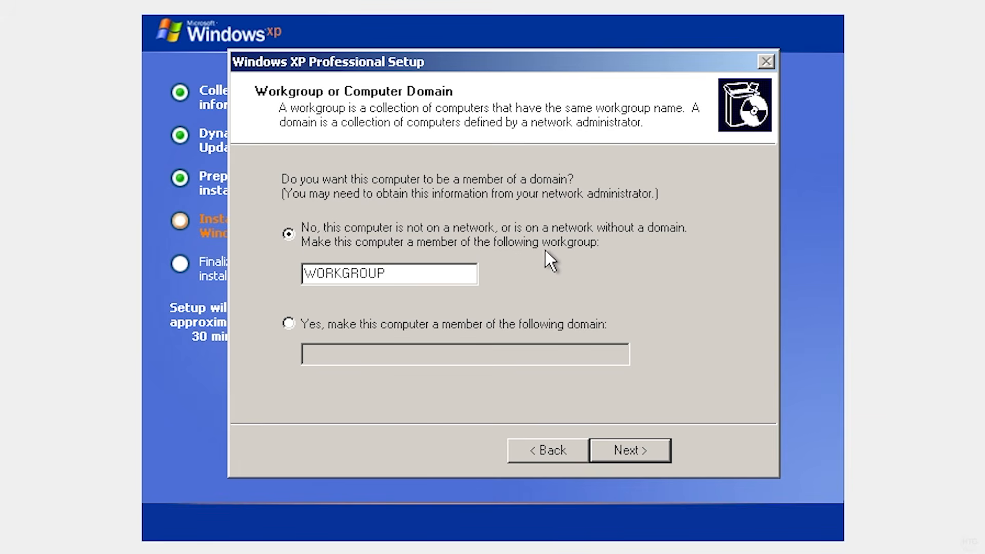
pyautogui.moveTo(434, 272); pyautogui.dragTo(288, 263)
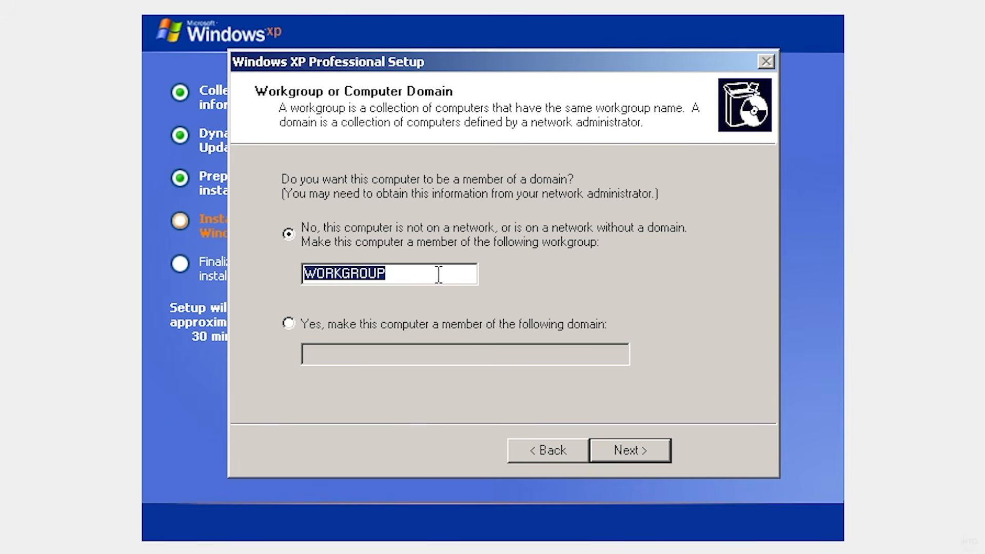
pyautogui.click(629, 450)
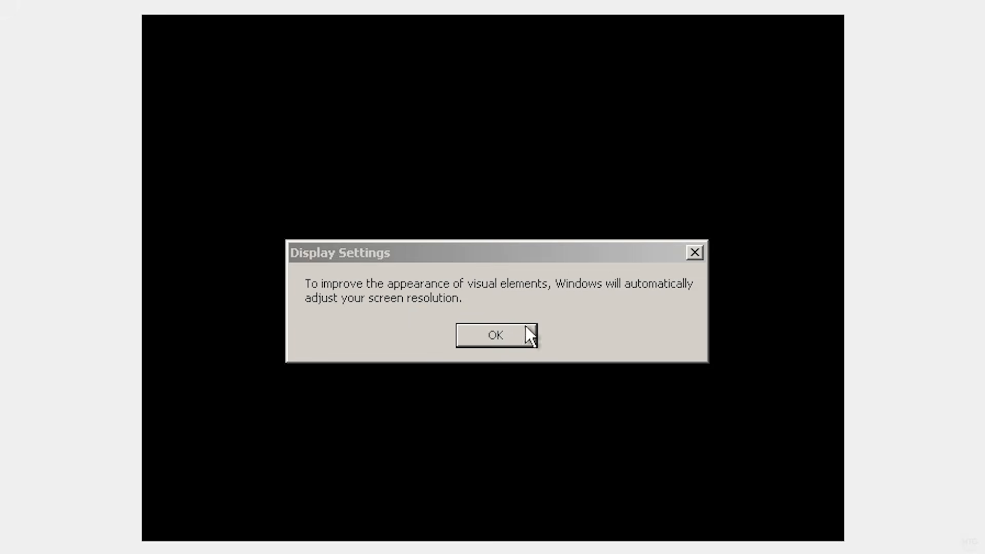
# Accept the automatic screen resolution adjustment and turn on Automatic Updates in the Windows welcome setup.
pyautogui.click(497, 334)
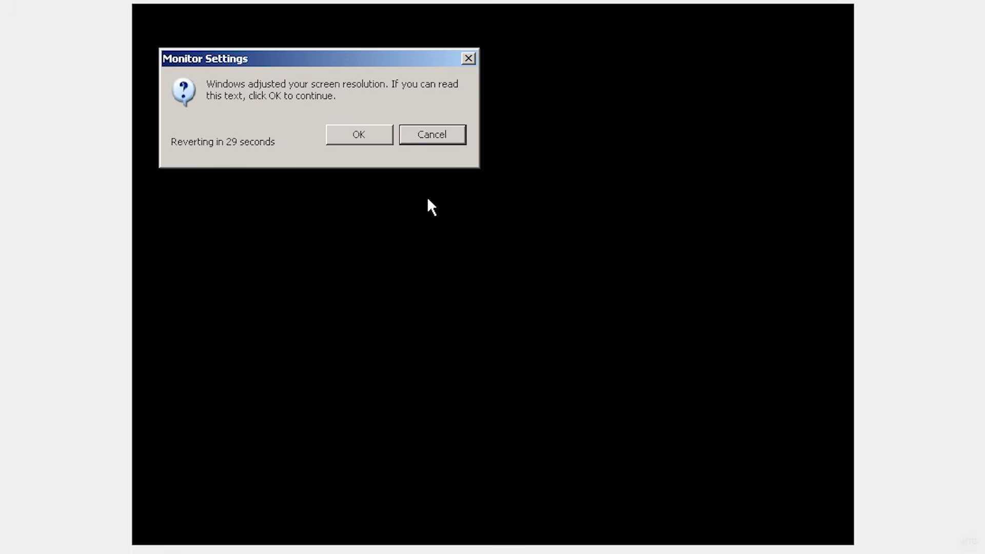
pyautogui.click(355, 137)
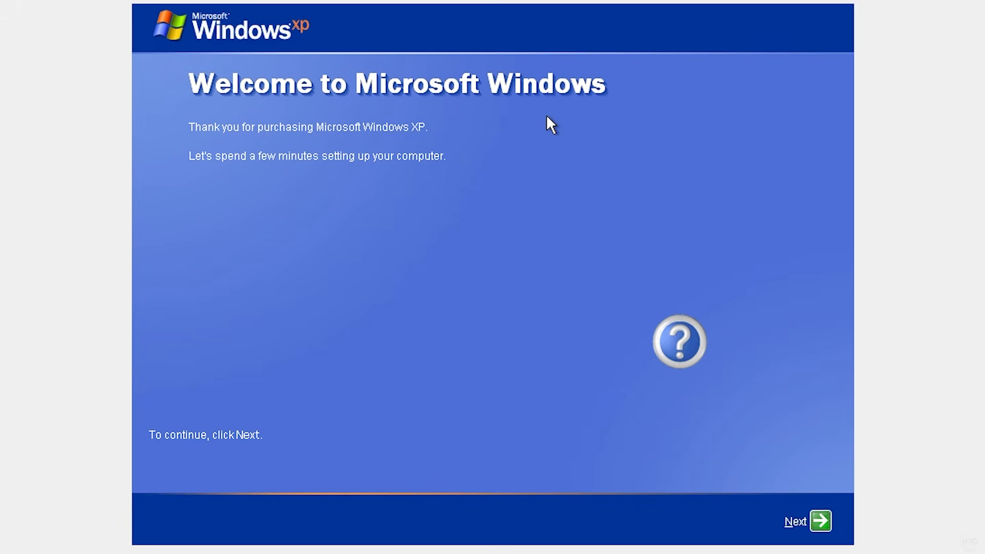
pyautogui.click(819, 520)
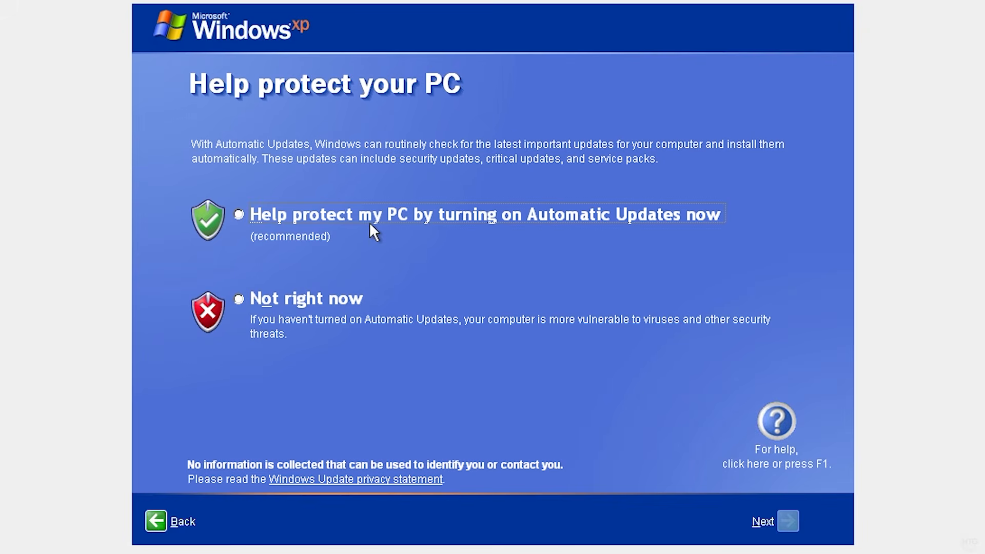
pyautogui.click(399, 217)
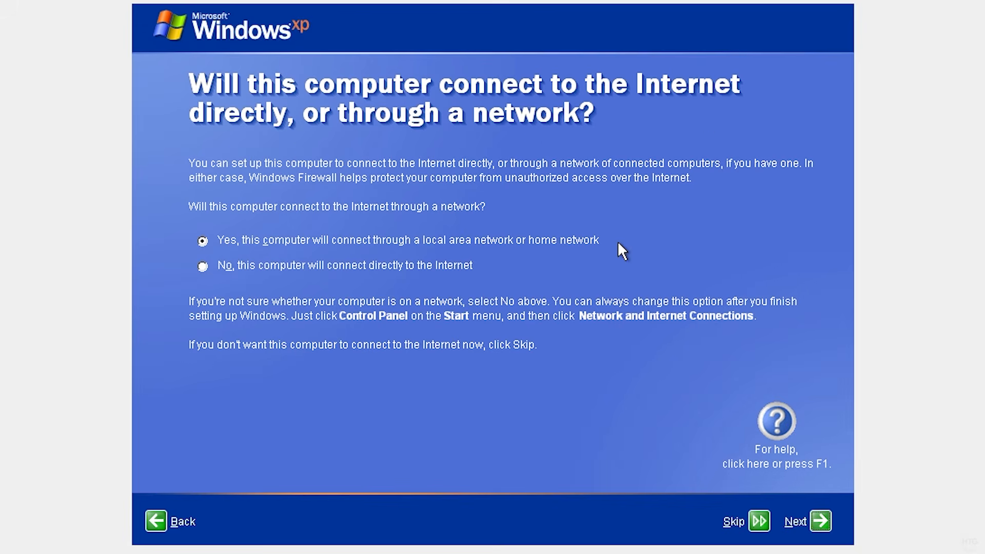
# Set the computer to connect through a local area or home network and decline online registration with Microsoft.
pyautogui.click(821, 520)
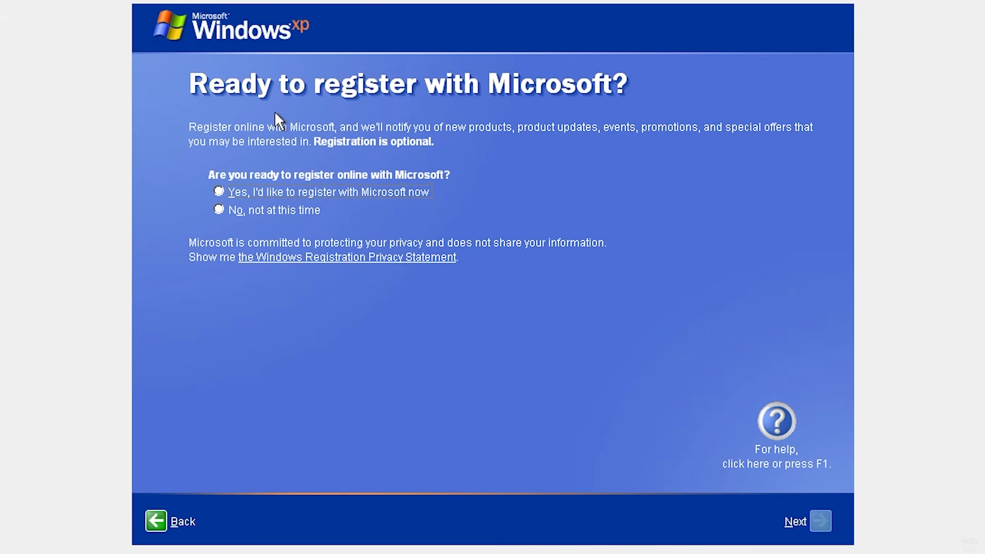
pyautogui.click(273, 208)
pyautogui.click(816, 521)
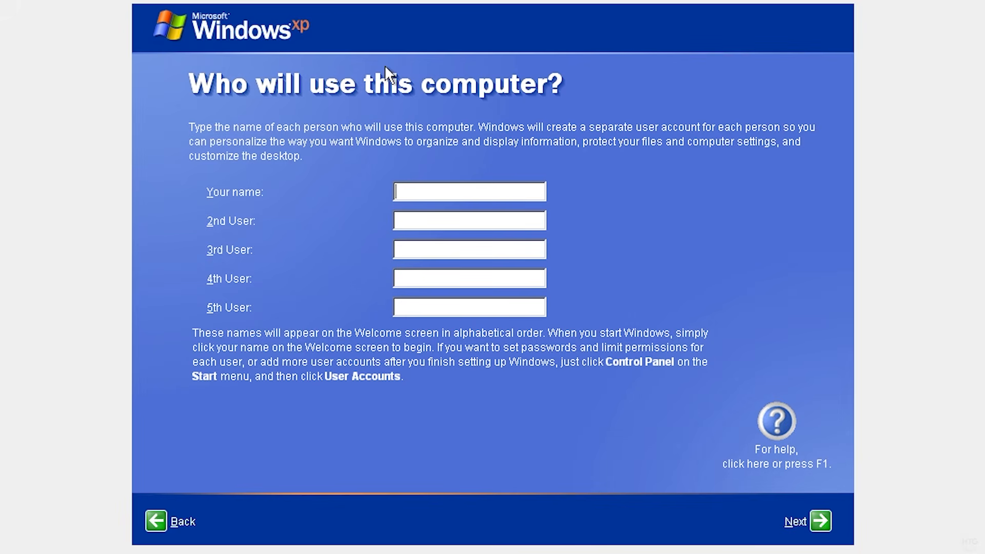
# Enter the user's account name as the only user of the computer and finish the Windows setup.
pyautogui.write('TheHowToGuy123')
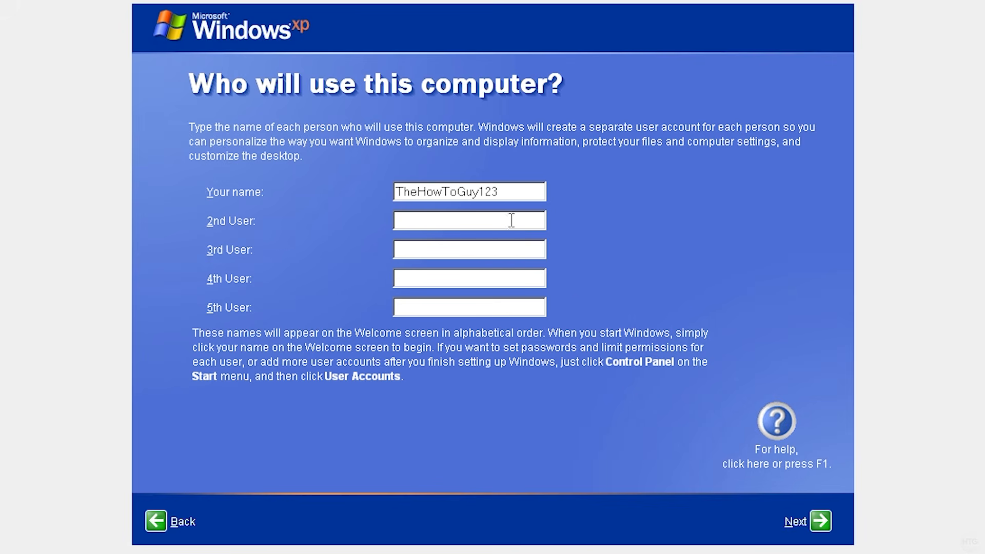
pyautogui.click(818, 524)
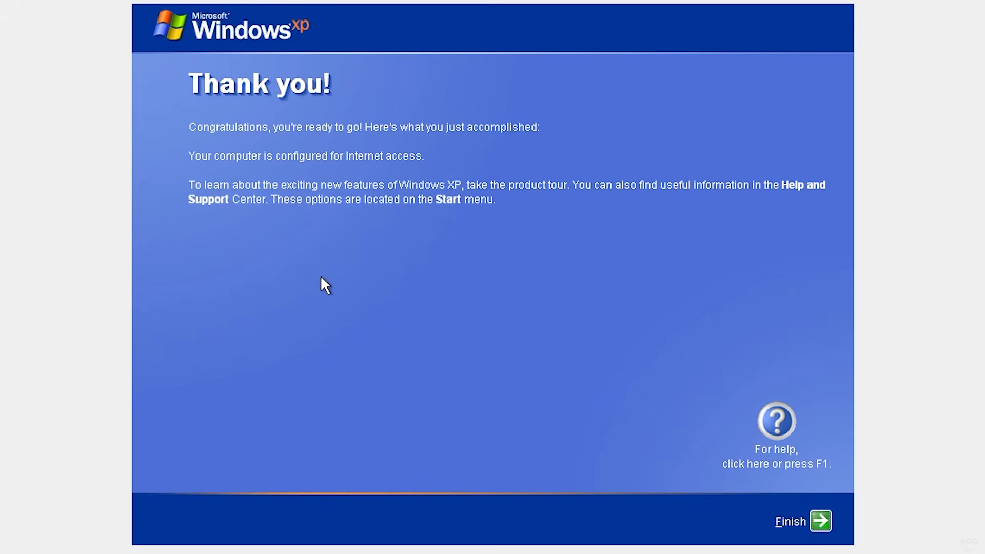
pyautogui.click(818, 523)
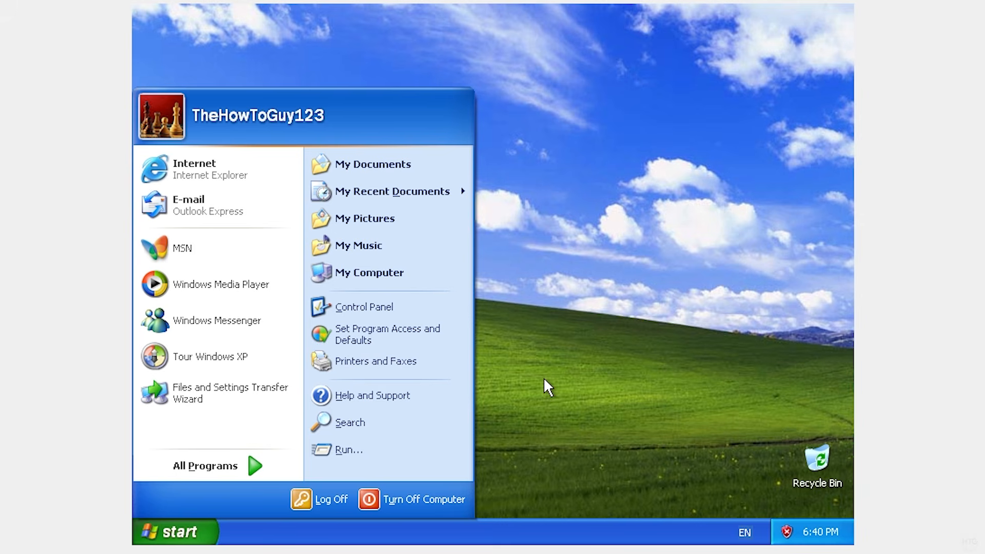
# Close the Start menu on the XP desktop and insert the Guest Additions CD image into the virtual machine.
pyautogui.click(580, 168)
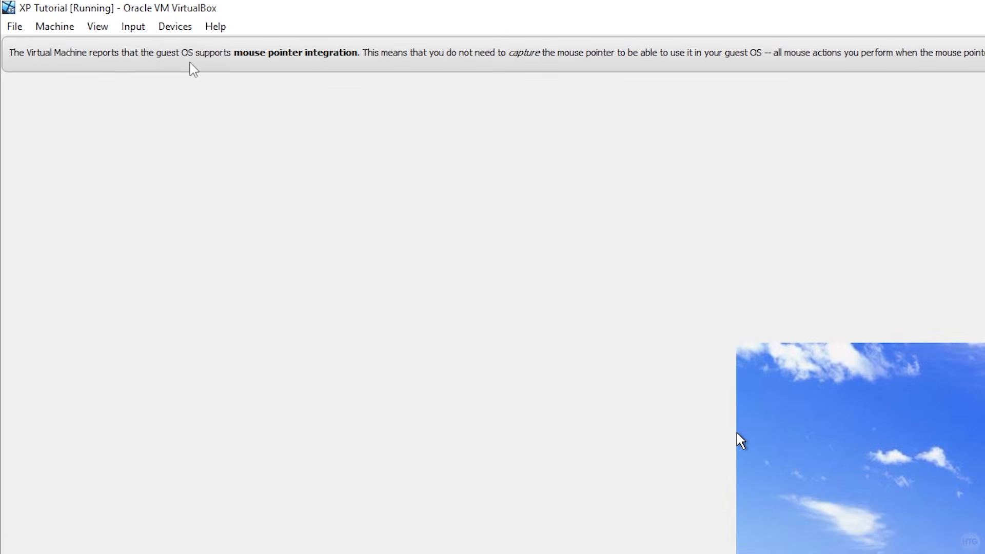
pyautogui.click(175, 30)
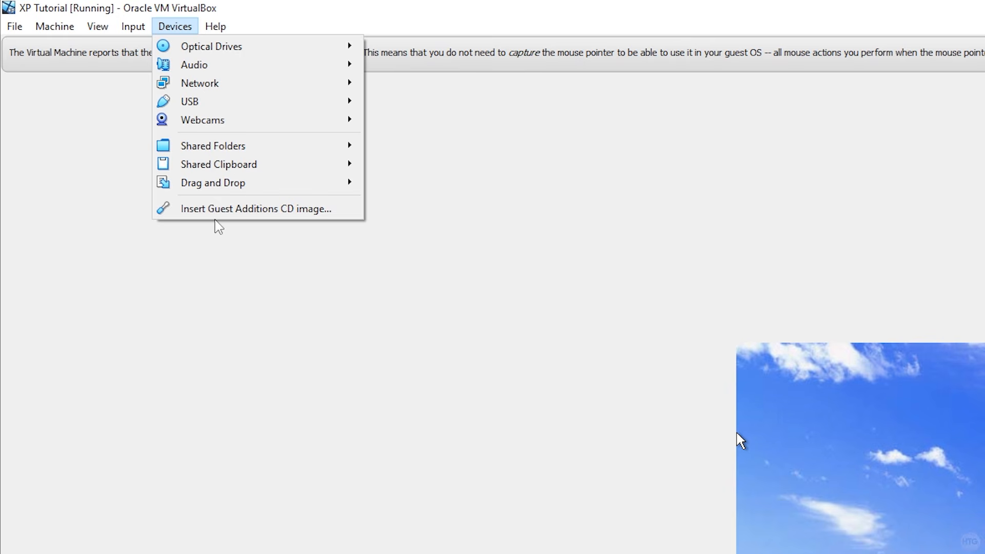
pyautogui.click(287, 211)
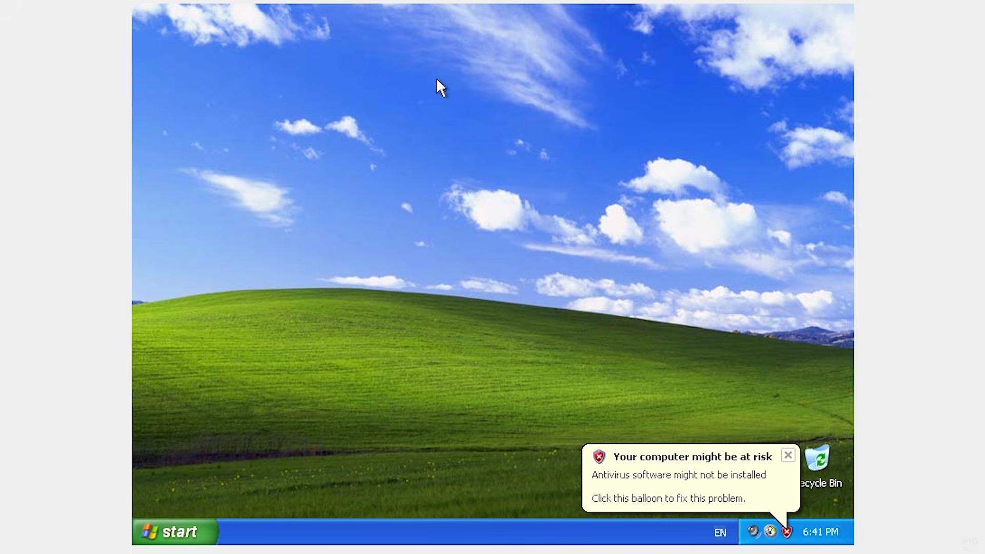
# Dismiss the security balloon and launch the Guest Additions installer from the VirtualBox Guest Additions (D:) drive in My Computer.
pyautogui.click(787, 455)
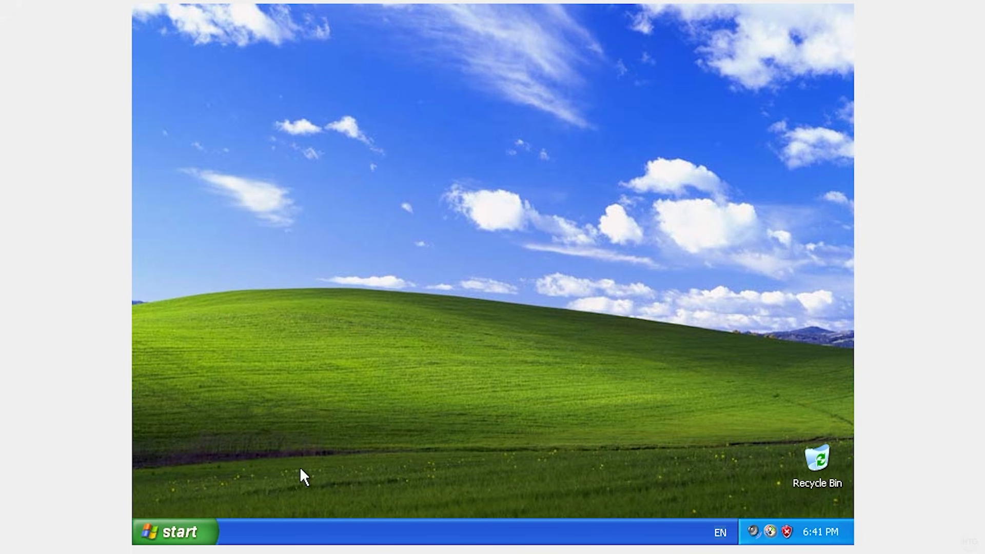
pyautogui.click(174, 532)
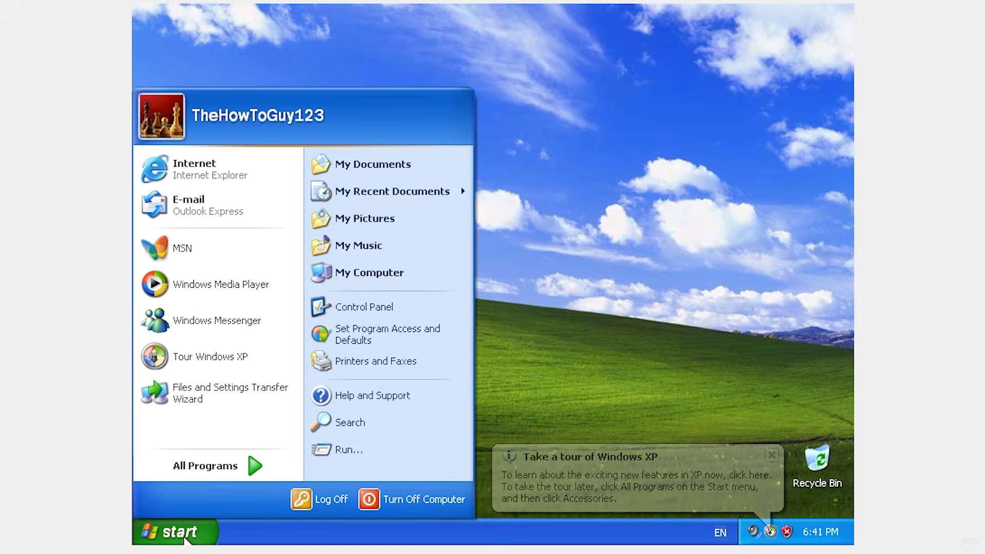
pyautogui.click(376, 273)
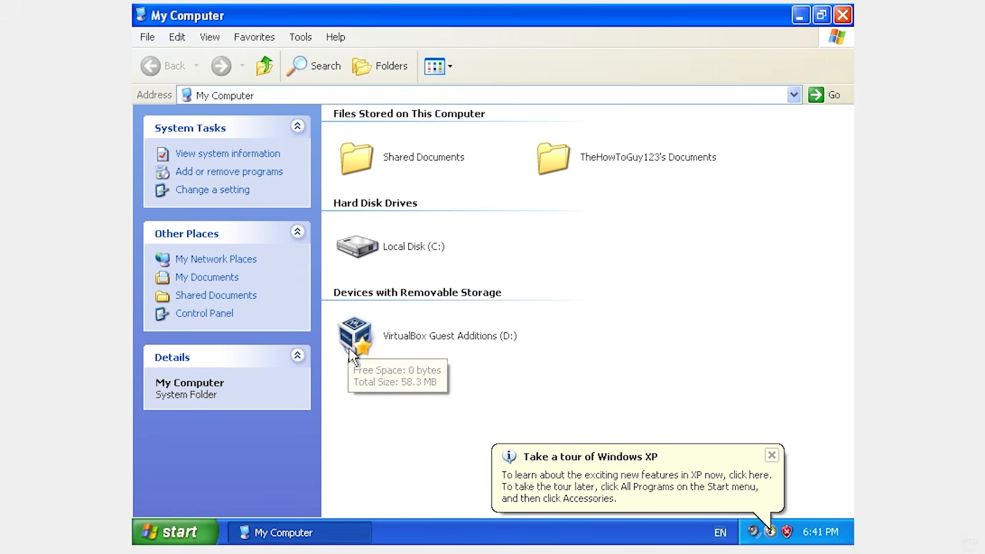
pyautogui.doubleClick(414, 343)
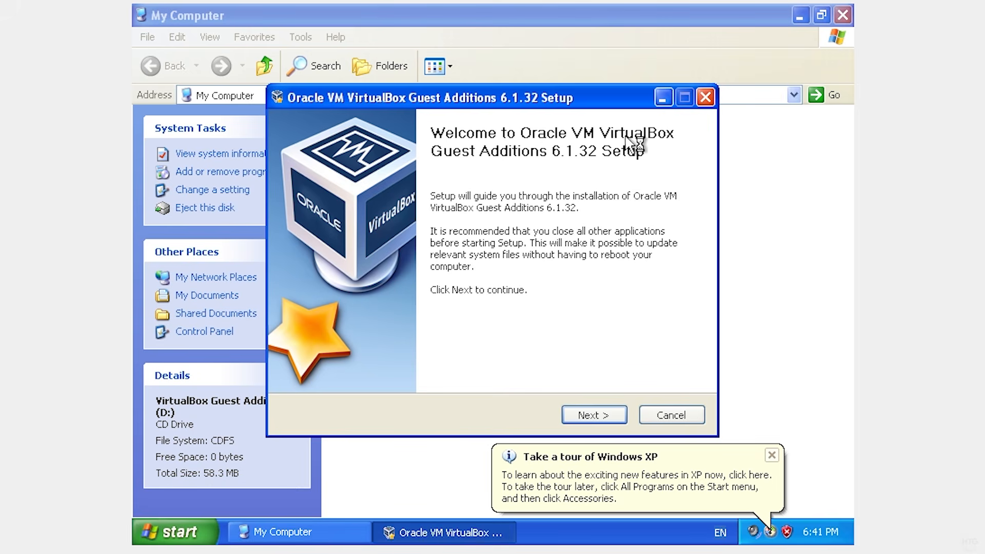
# Start installing Guest Additions 6.1.32 with the default destination folder and default components.
pyautogui.click(616, 414)
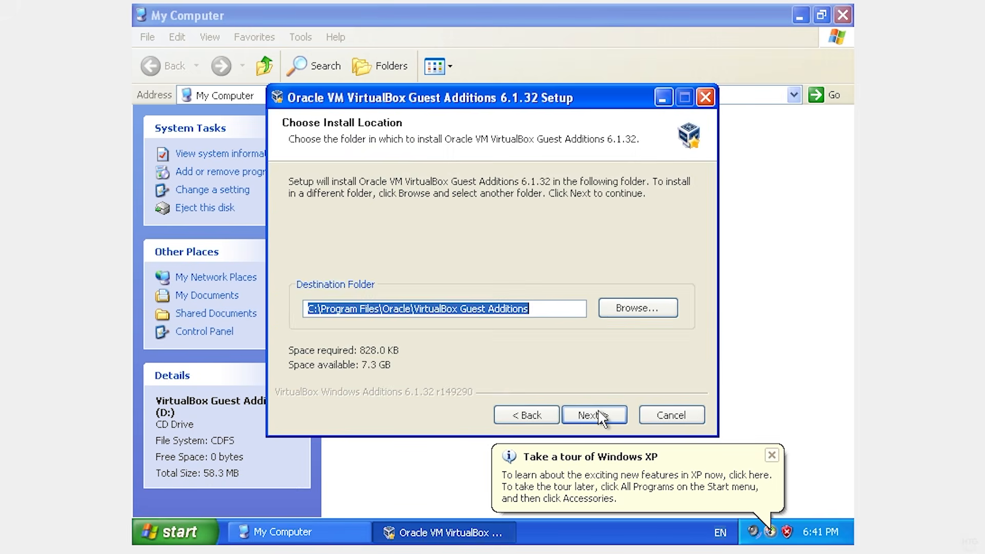
pyautogui.click(605, 412)
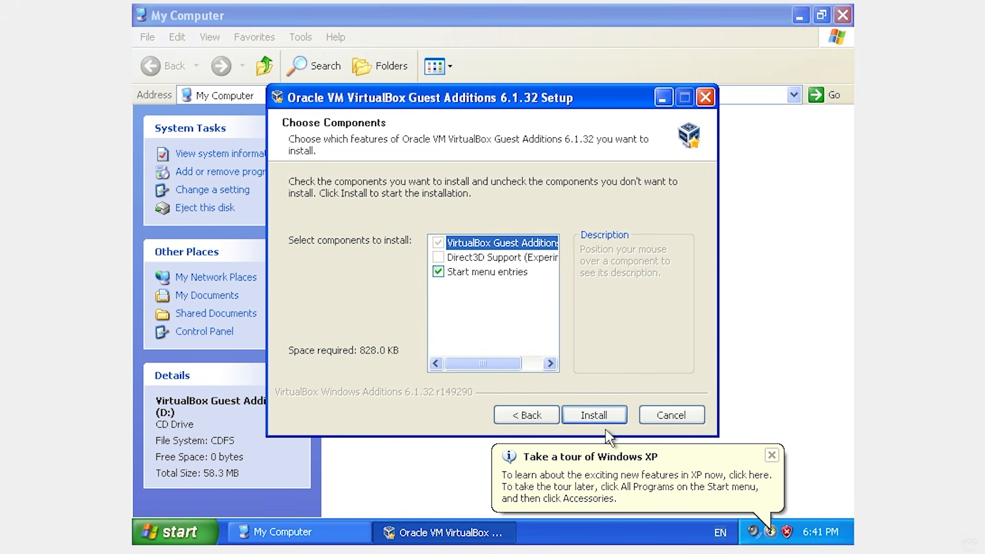
pyautogui.click(594, 415)
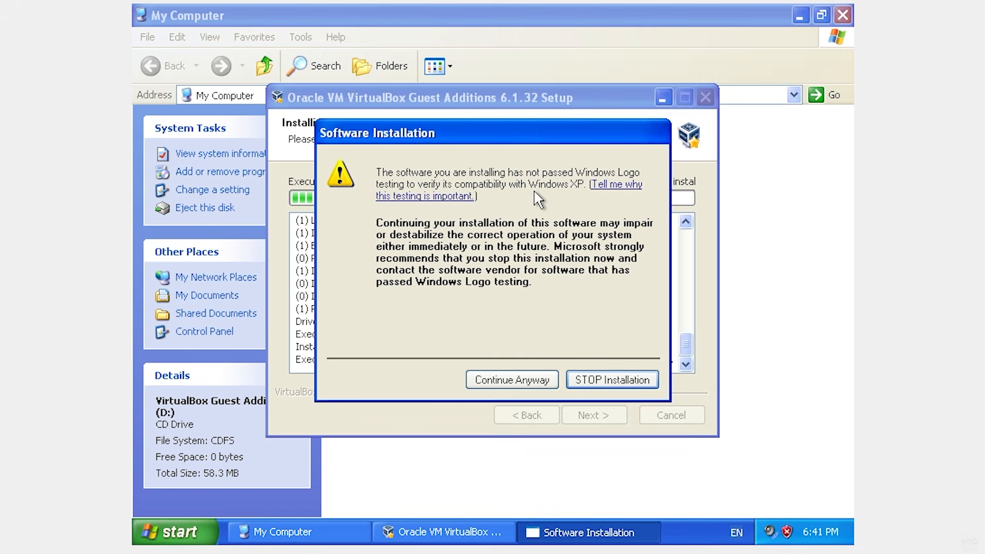
# Continue anyway through the Windows Logo testing warnings, and finish the Guest Additions setup with Reboot now.
pyautogui.click(506, 379)
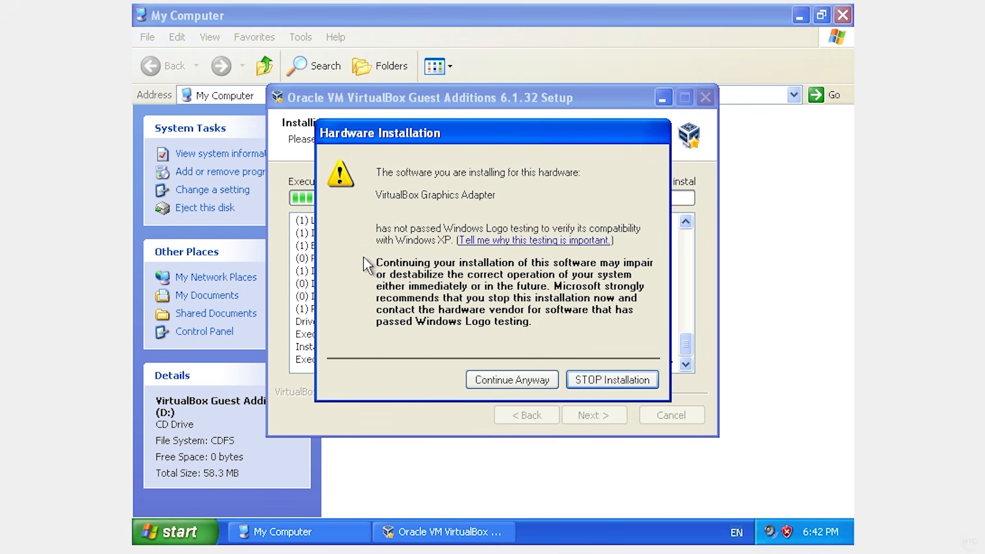
pyautogui.click(494, 380)
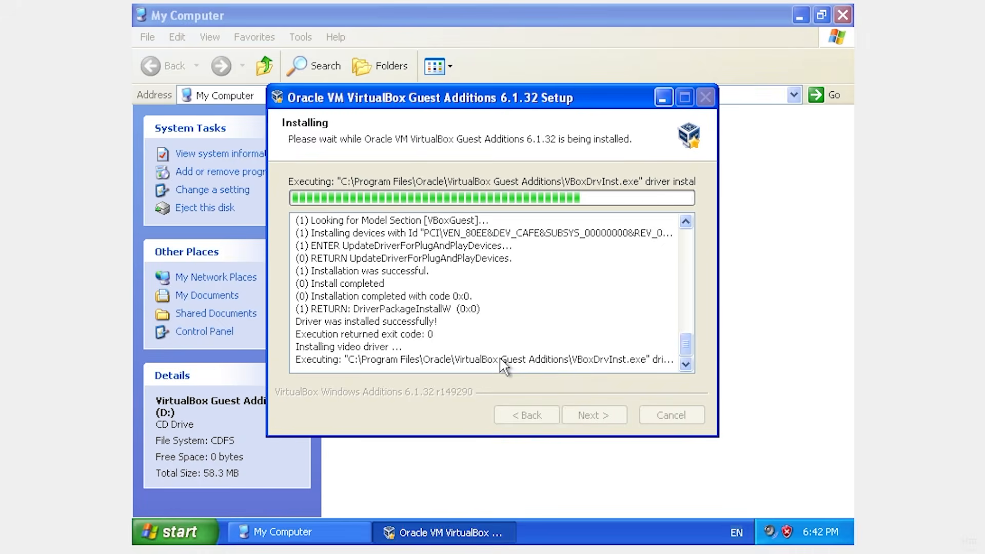
pyautogui.click(517, 381)
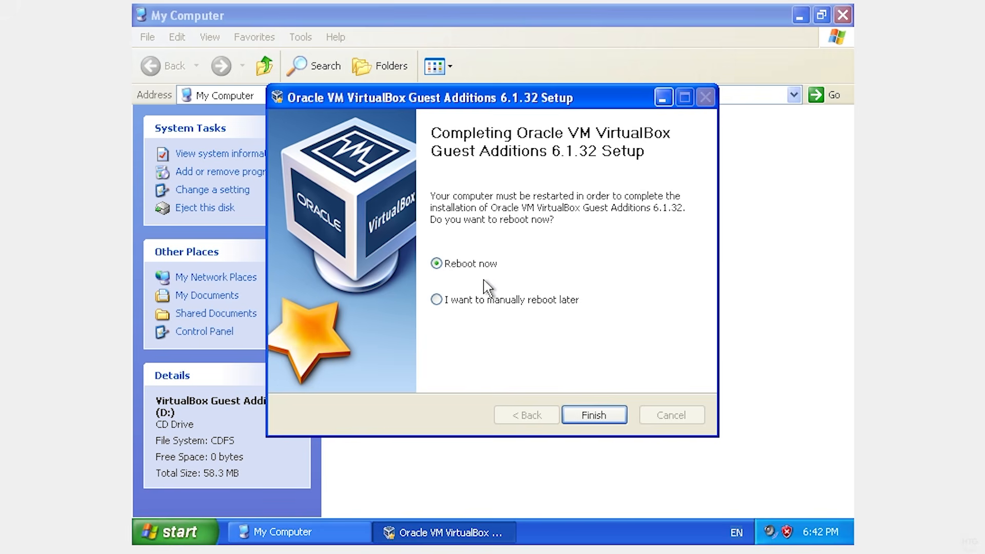
pyautogui.click(598, 414)
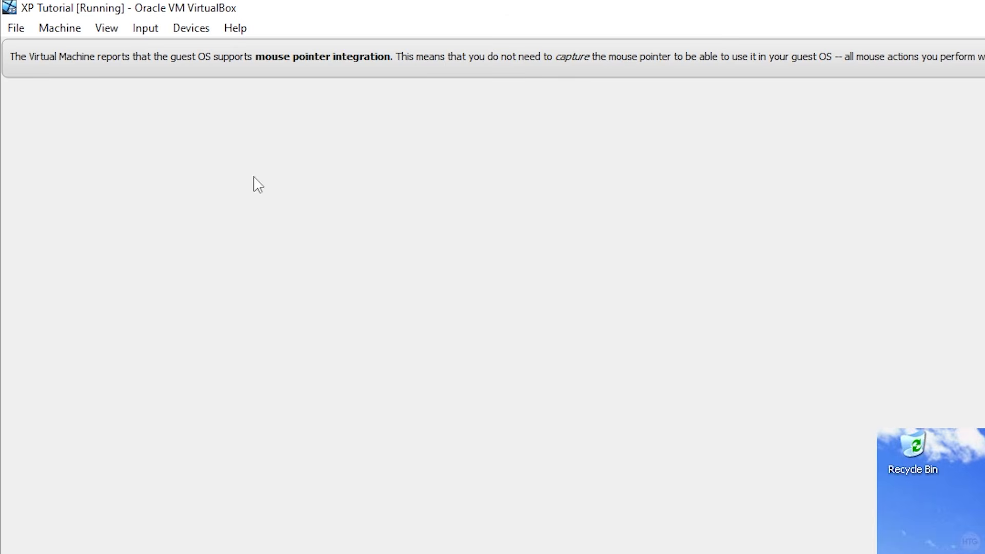
# Switch the virtual machine to full-screen mode and dismiss the mouse pointer integration message.
pyautogui.click(105, 34)
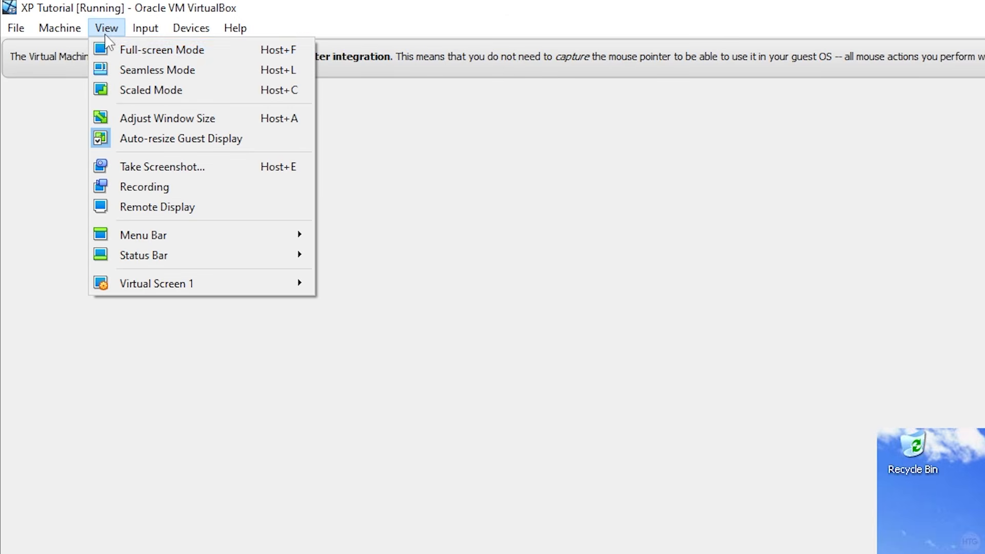
pyautogui.click(164, 58)
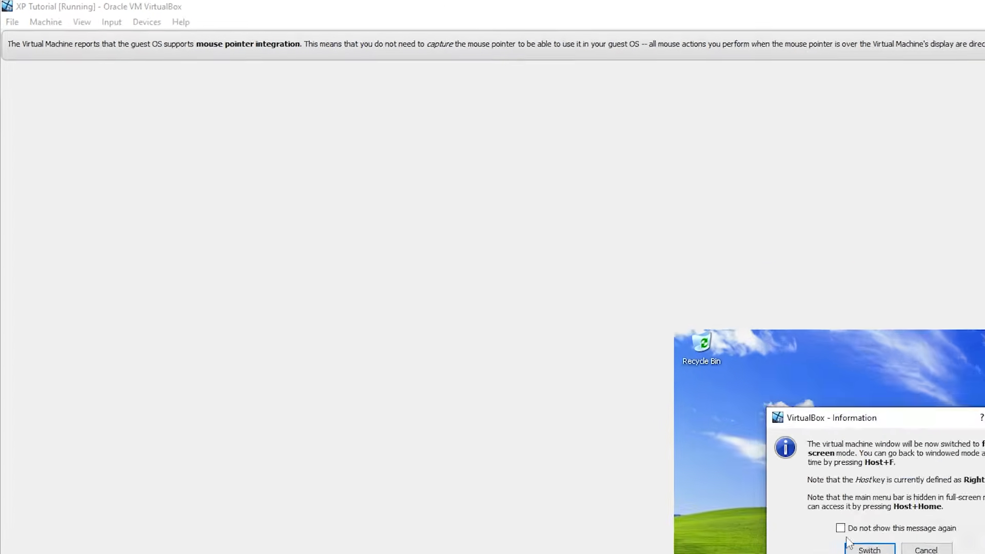
pyautogui.click(472, 302)
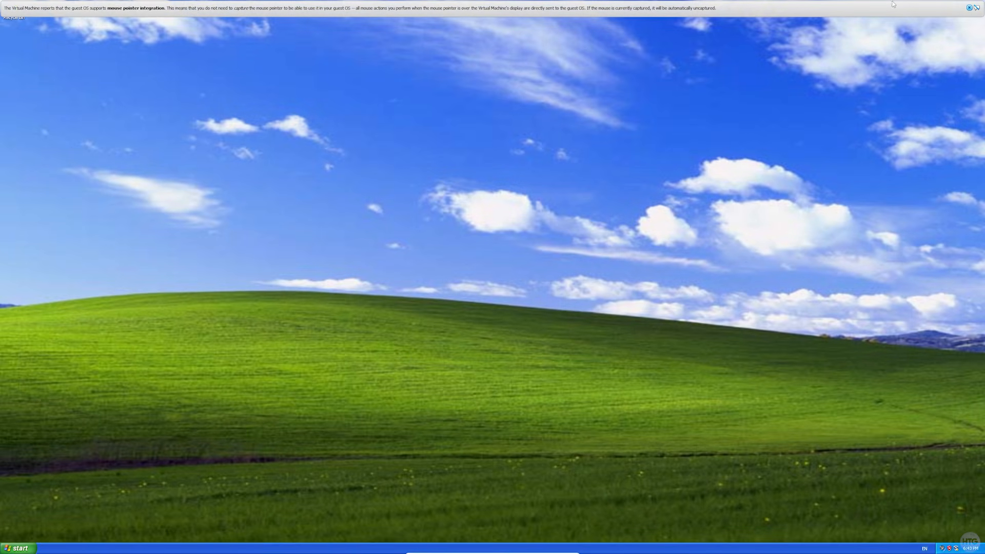
pyautogui.click(970, 8)
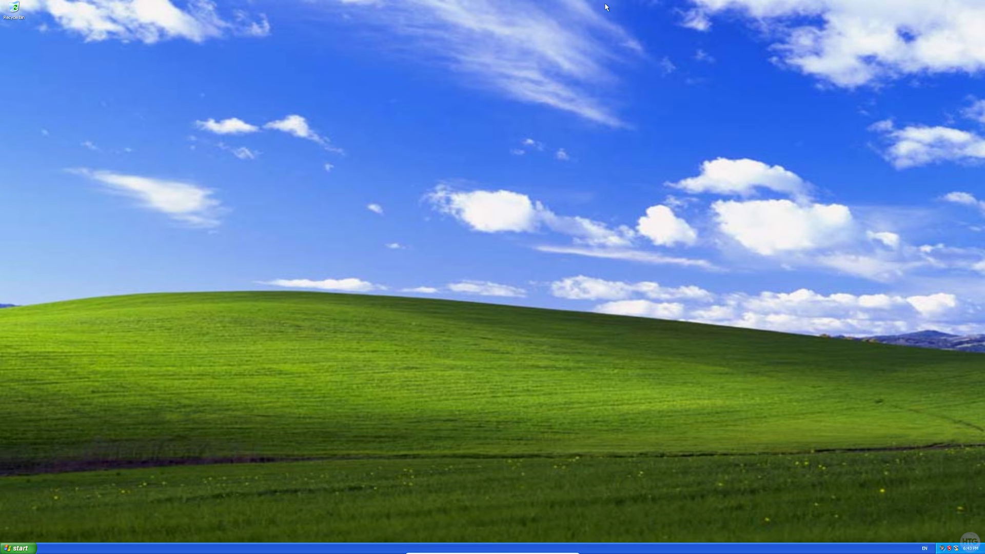
# Eject the VirtualBox Guest Additions (D:) disc from My Computer.
pyautogui.click(19, 547)
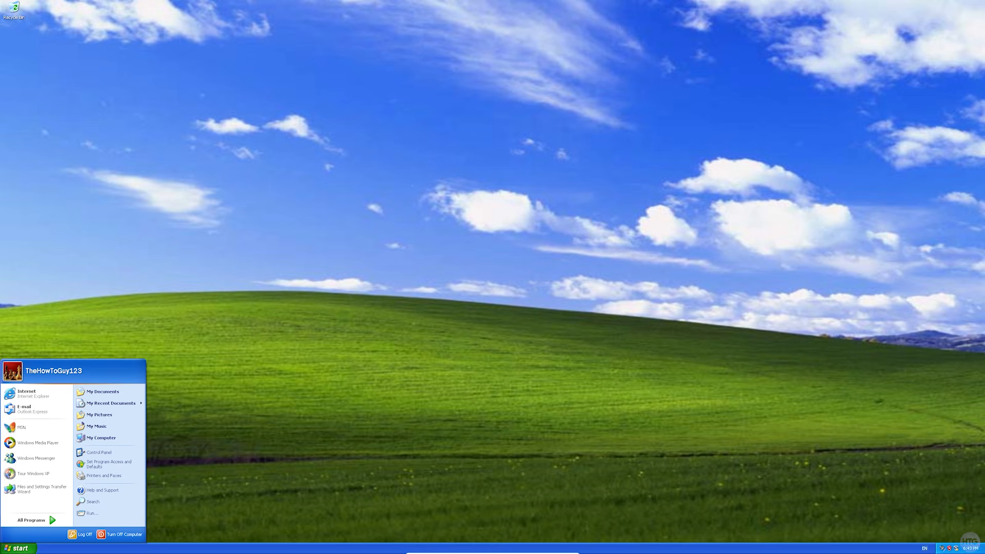
pyautogui.click(114, 437)
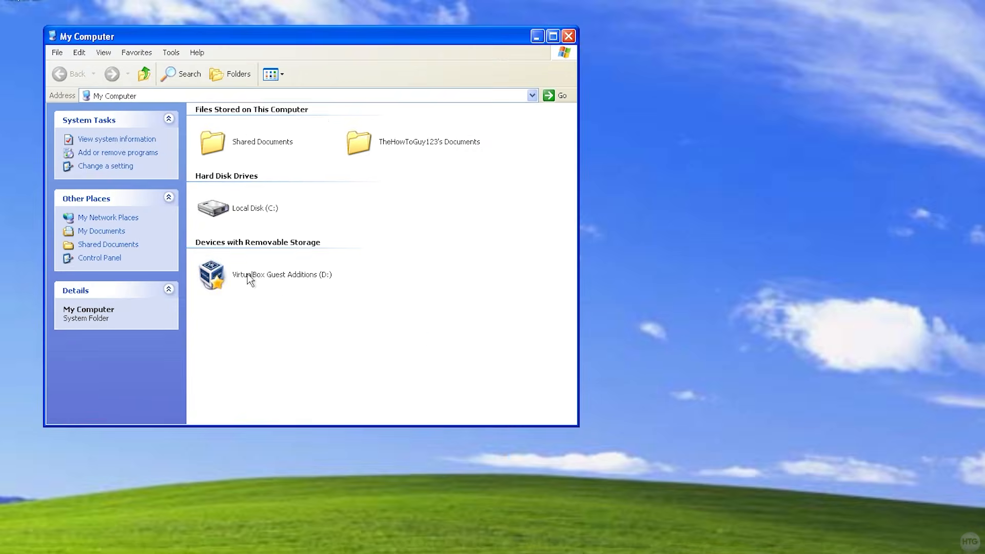
pyautogui.click(146, 174)
pyautogui.rightClick(344, 343)
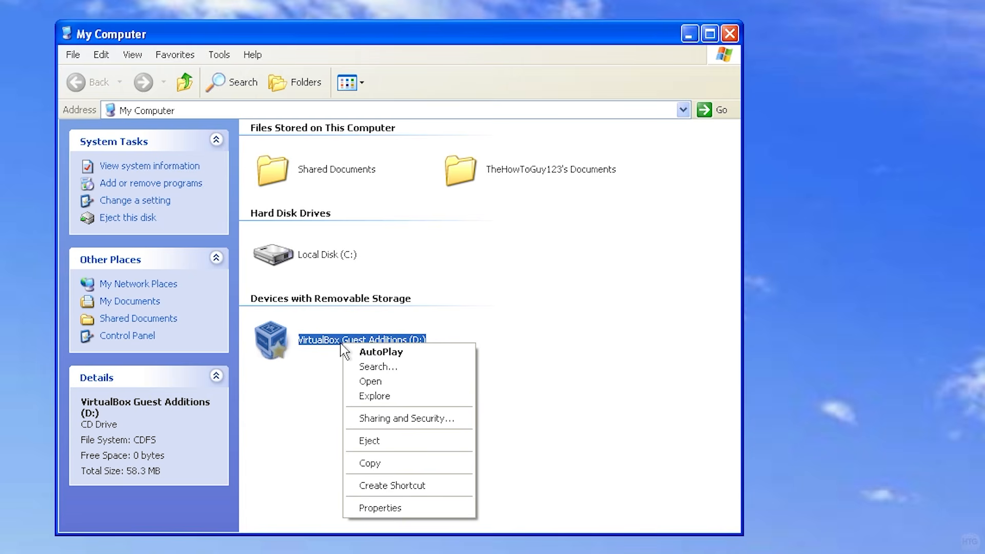
pyautogui.click(380, 442)
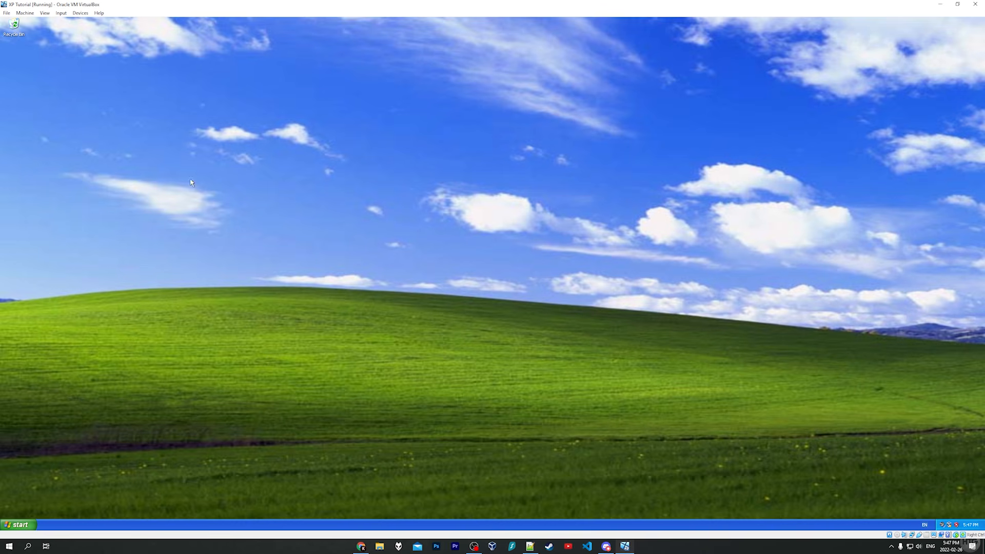
# Open Internet Explorer in the virtual machine and try to load reddit.com.
pyautogui.click(20, 524)
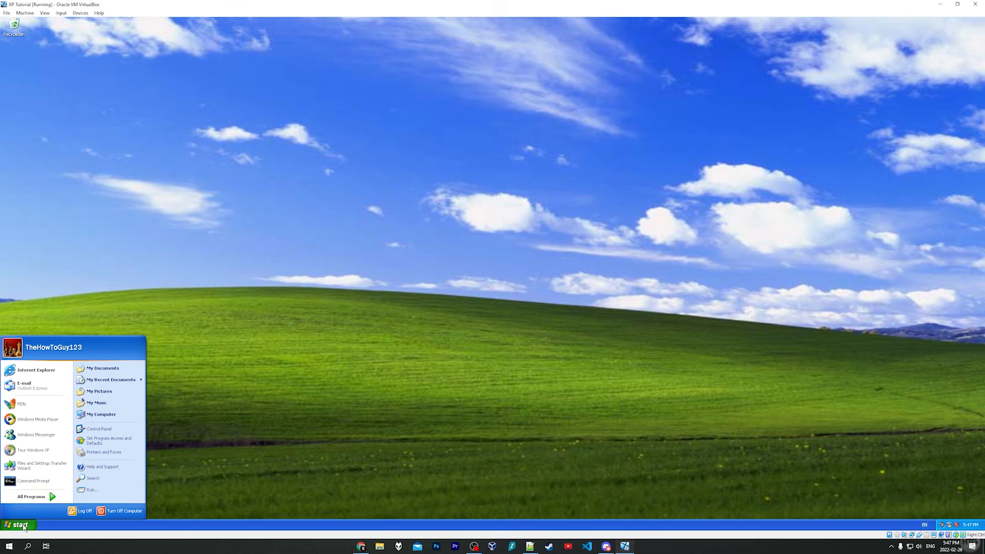
pyautogui.click(43, 372)
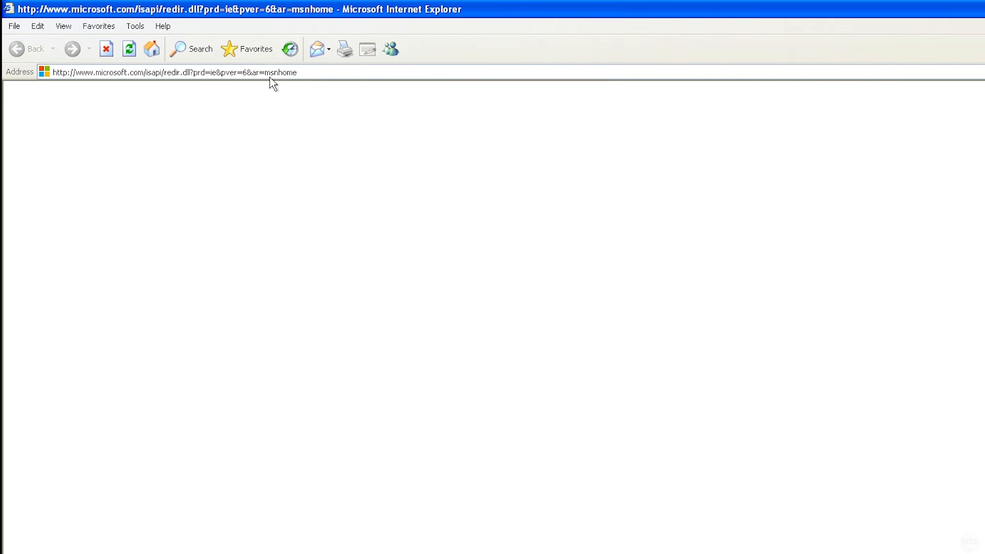
pyautogui.click(396, 72)
pyautogui.write('re')
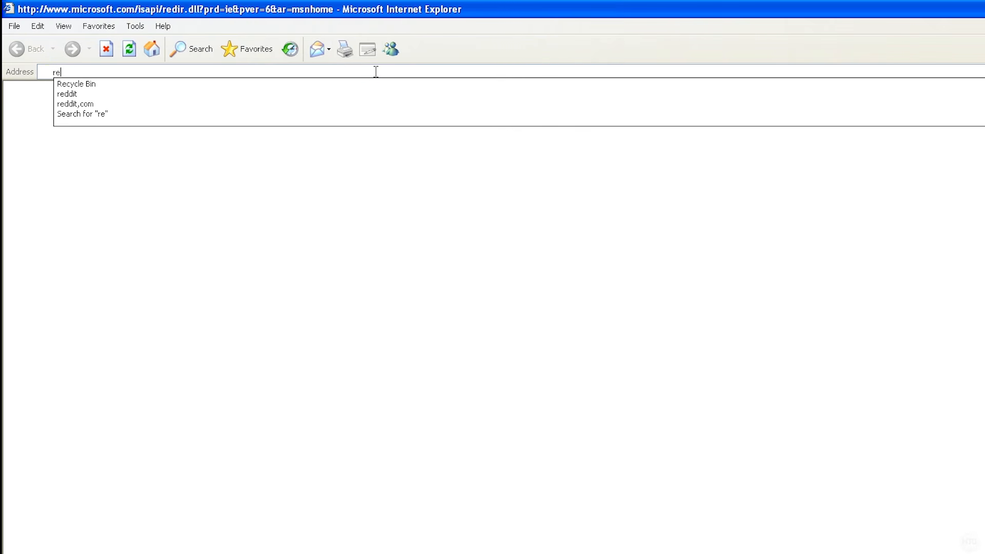
pyautogui.write('ddit,c')
pyautogui.press('BackSpace')
pyautogui.press('BackSpace')
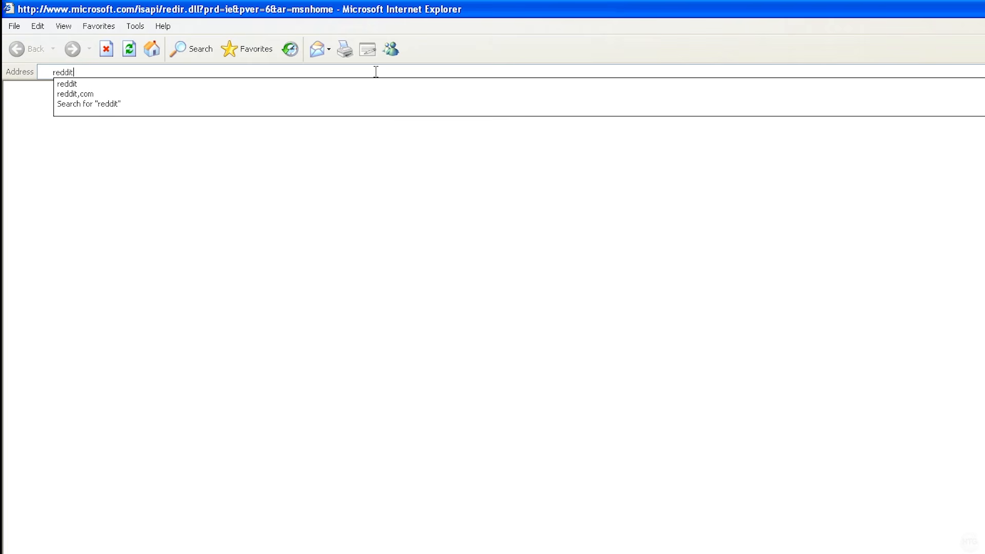
pyautogui.write('.com')
pyautogui.press('Return')
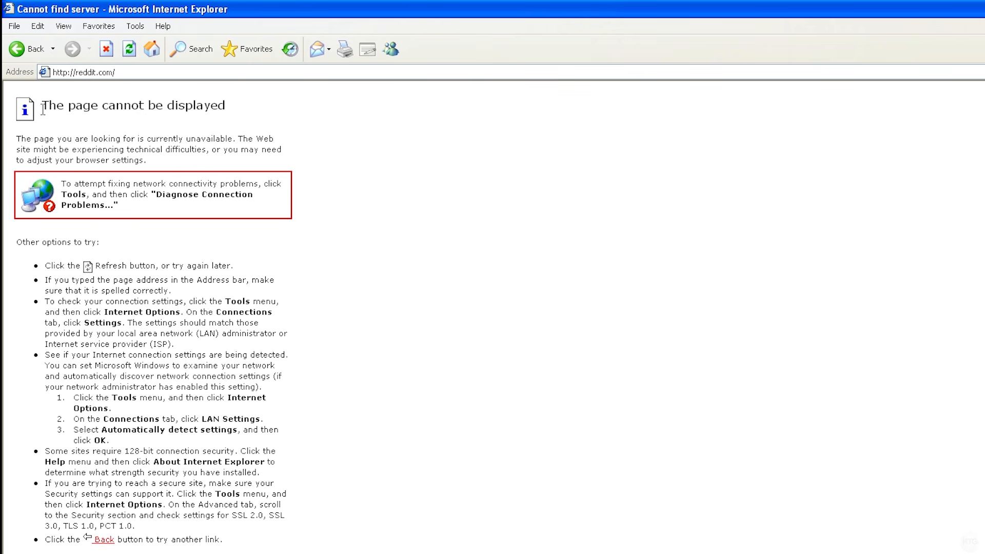
pyautogui.moveTo(43, 105); pyautogui.dragTo(246, 108)
pyautogui.click(261, 123)
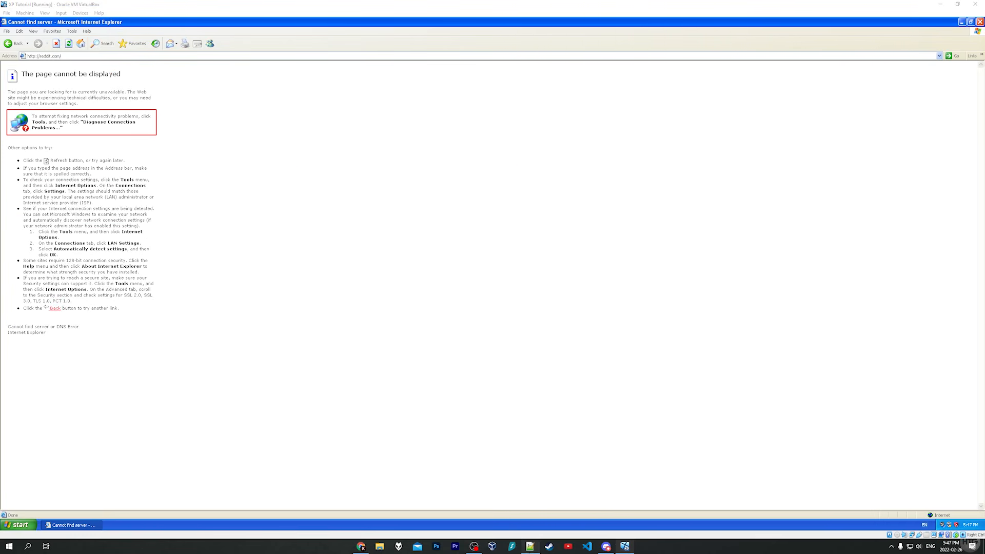
# Switch to Notepad++ on the host, review the Firefox 52.9.1 installer link, and return to the virtual machine.
pyautogui.click(529, 545)
pyautogui.moveTo(515, 158); pyautogui.dragTo(189, 153)
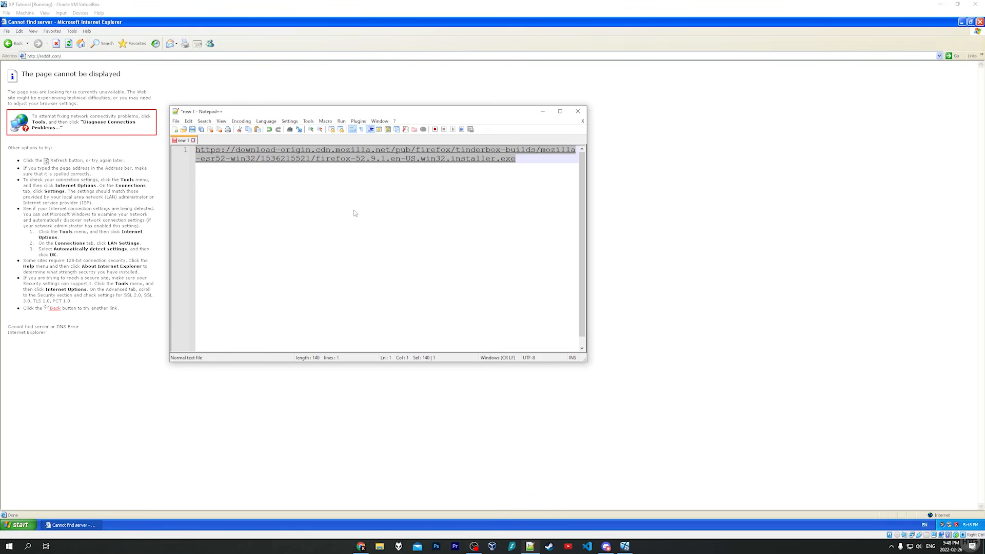
pyautogui.click(332, 195)
pyautogui.moveTo(522, 166); pyautogui.dragTo(209, 146)
pyautogui.click(220, 51)
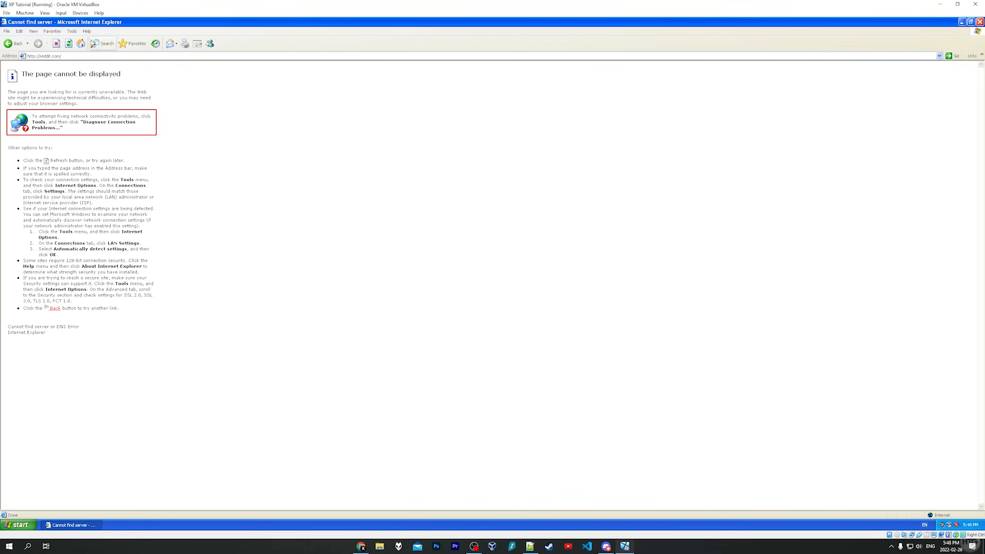
# Set the virtual machine's shared clipboard to Host To Guest.
pyautogui.click(80, 13)
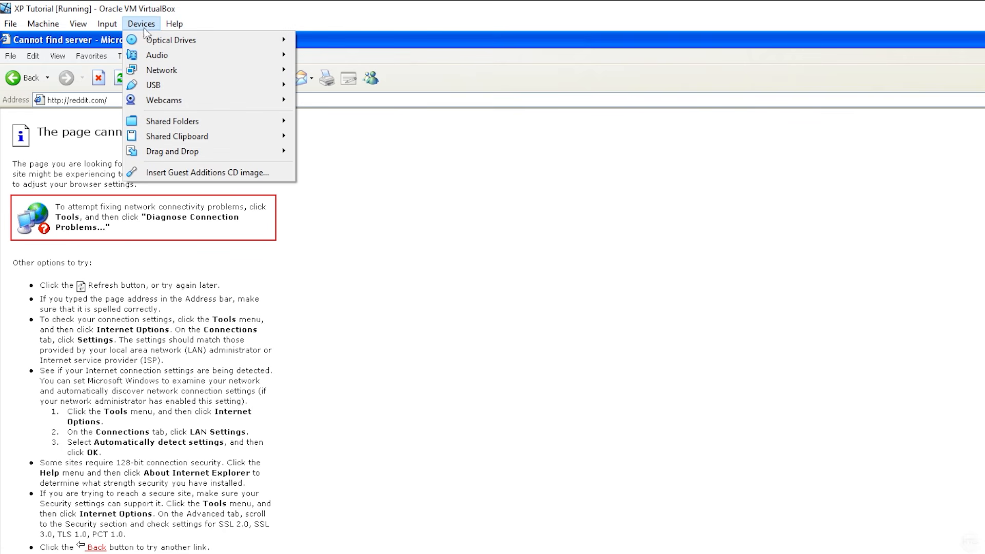
pyautogui.moveTo(221, 137)
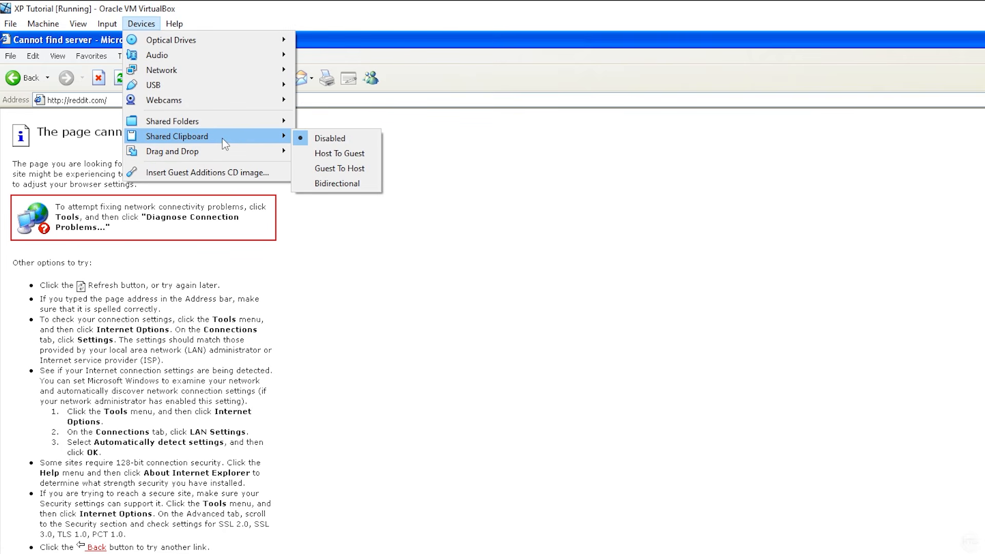
pyautogui.click(358, 159)
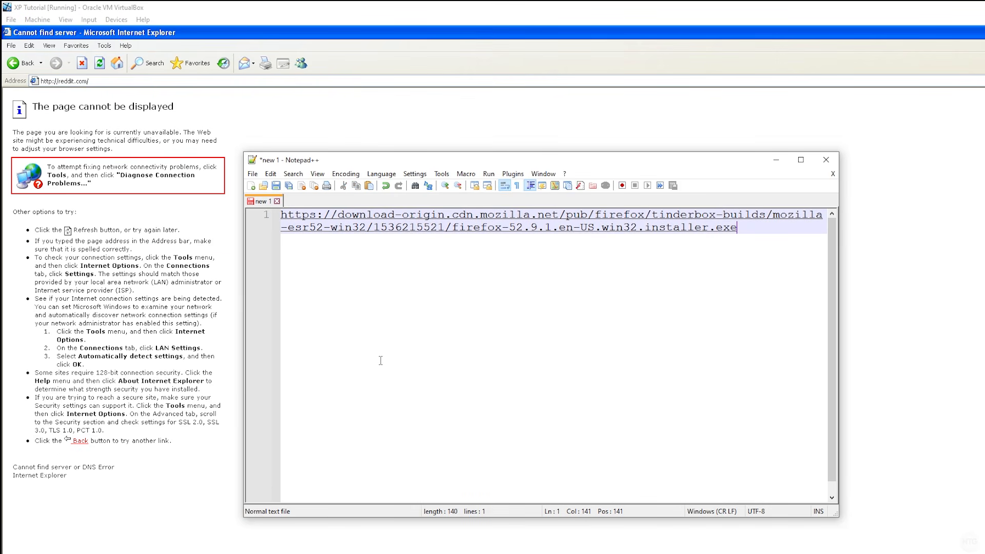
# Copy the full Firefox 52.9.1 installer URL from Notepad++ on the host and return to the virtual machine.
pyautogui.moveTo(761, 230); pyautogui.dragTo(263, 209)
pyautogui.rightClick(314, 224)
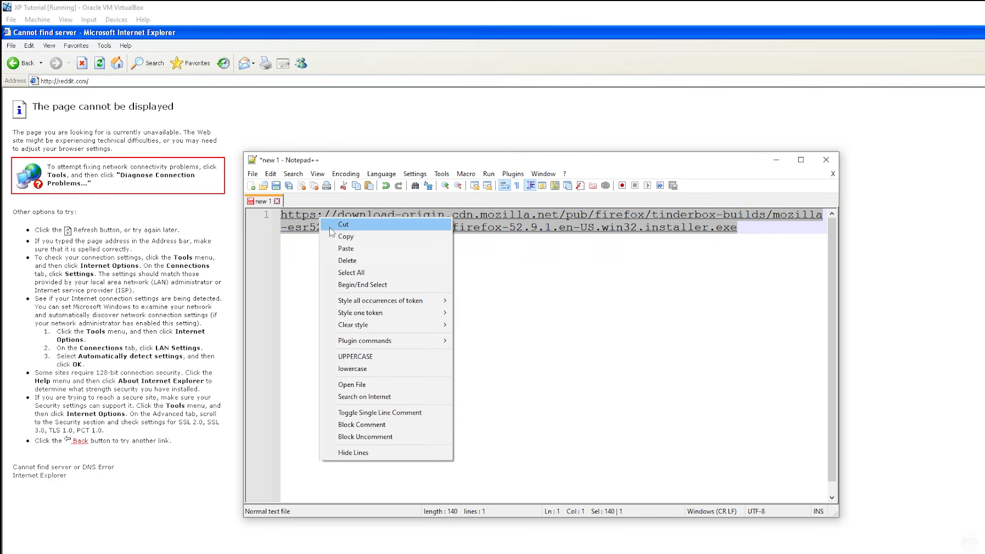
pyautogui.click(339, 235)
pyautogui.click(287, 143)
# Paste the copied Firefox installer URL over the reddit.com address in Internet Explorer, load it, and proceed past the certificate alert.
pyautogui.click(137, 81)
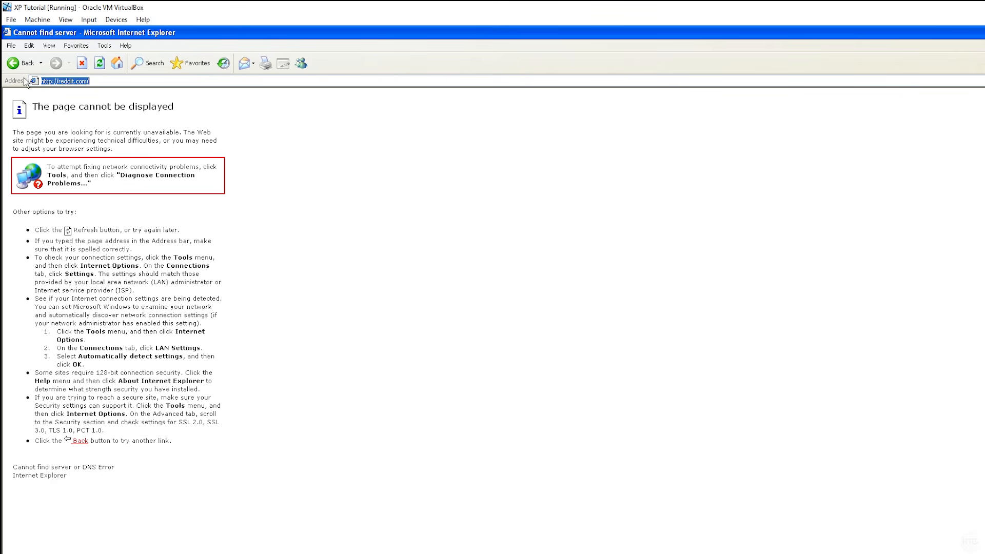
pyautogui.rightClick(155, 85)
pyautogui.click(170, 117)
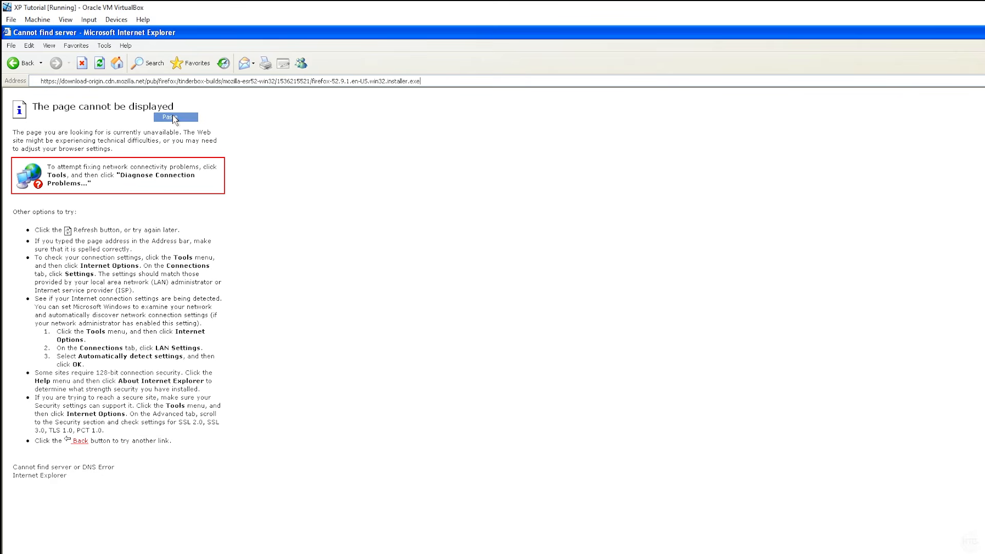
pyautogui.press('Return')
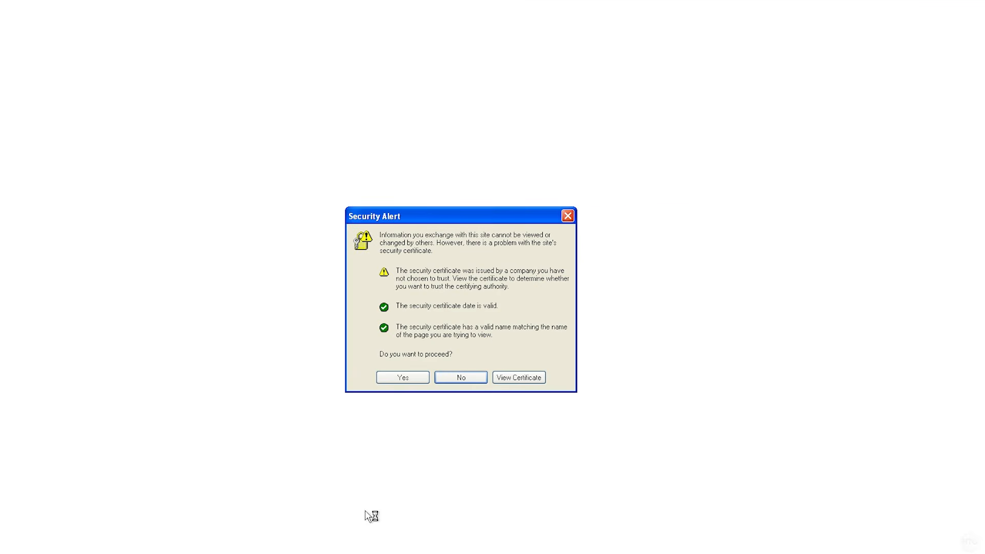
pyautogui.click(402, 375)
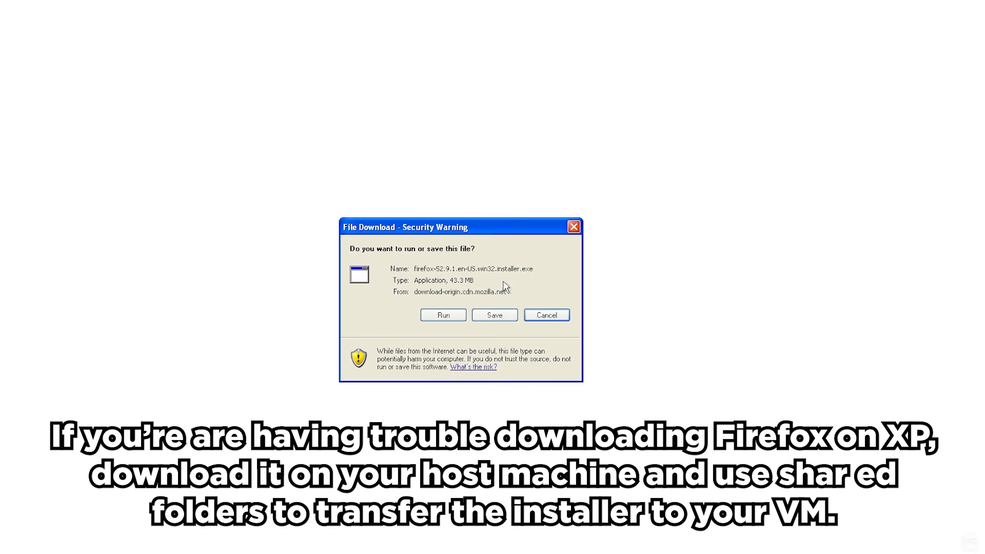
# Run the downloaded Firefox 52.9.1 installer, install it with the Standard setup as default browser, and launch Firefox on finishing.
pyautogui.click(444, 314)
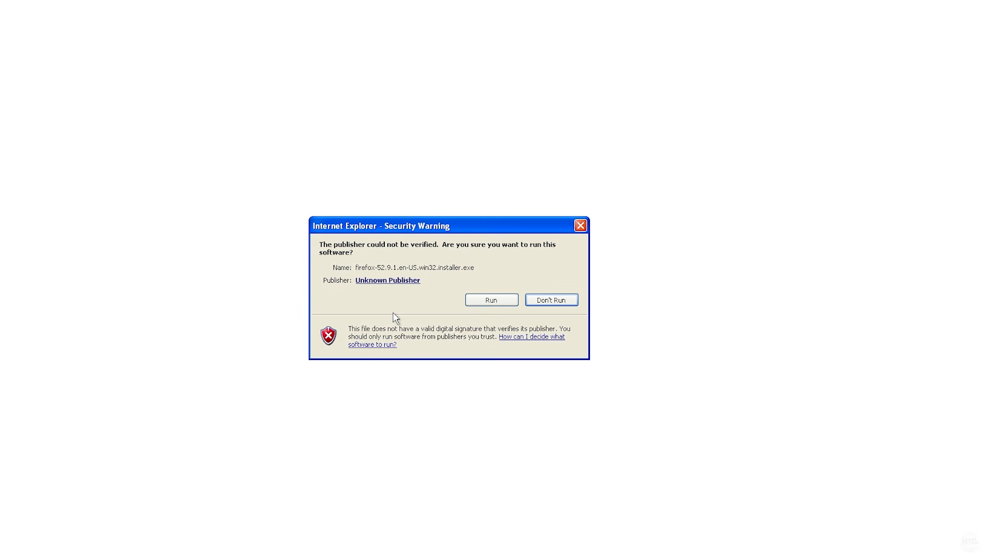
pyautogui.click(491, 300)
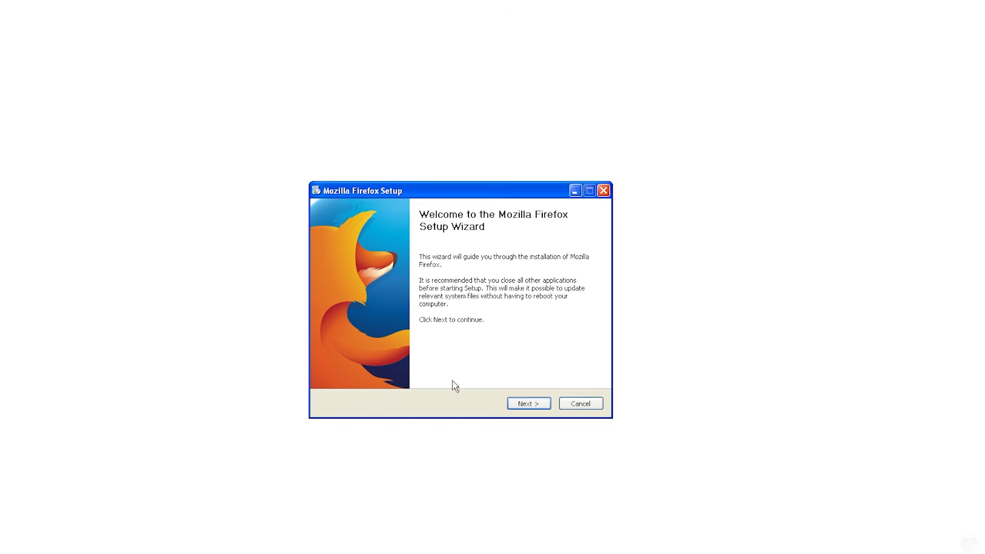
pyautogui.click(531, 404)
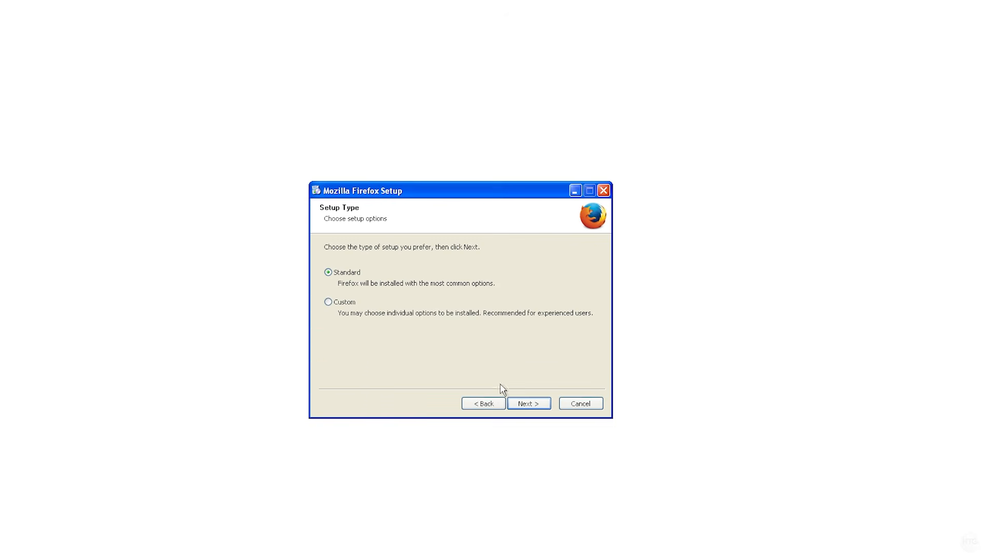
pyautogui.click(523, 405)
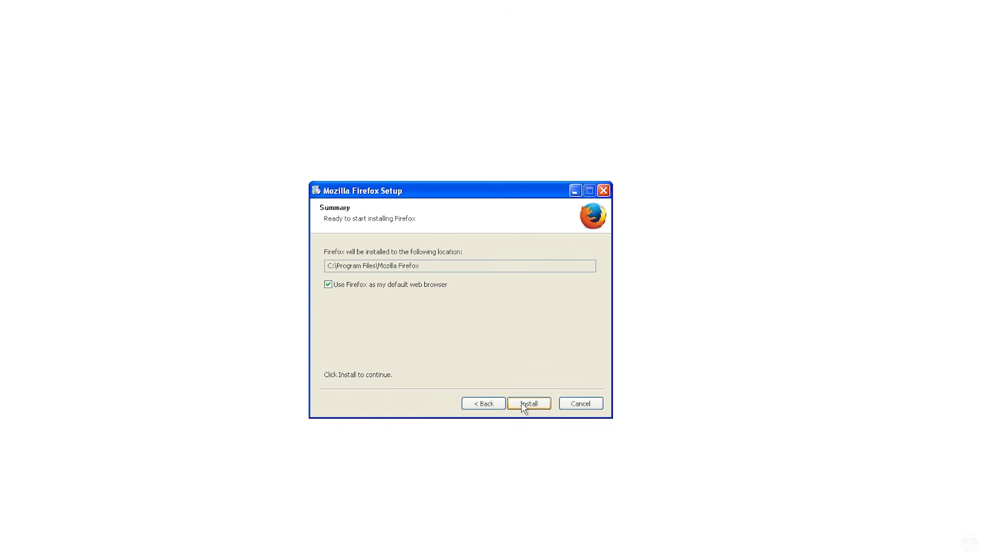
pyautogui.click(522, 404)
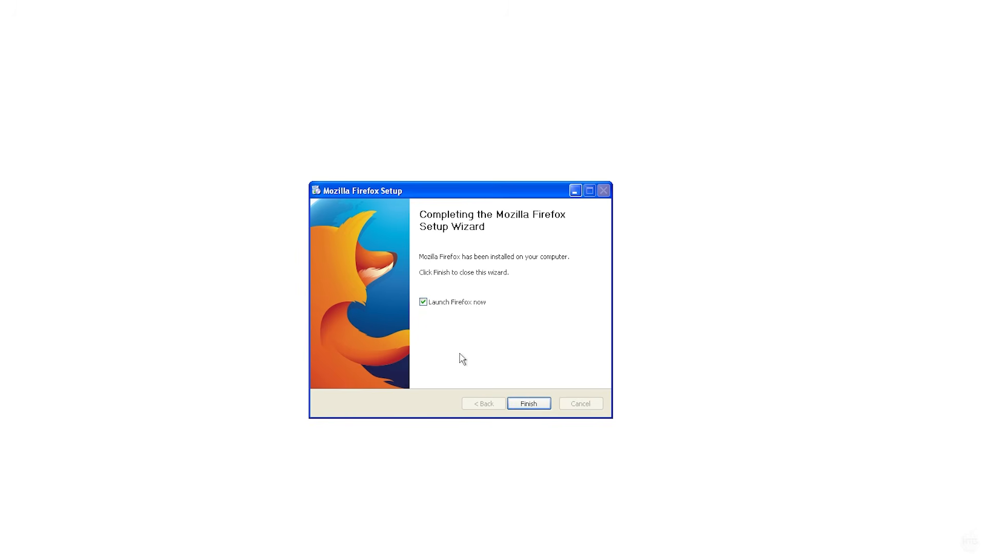
pyautogui.click(528, 403)
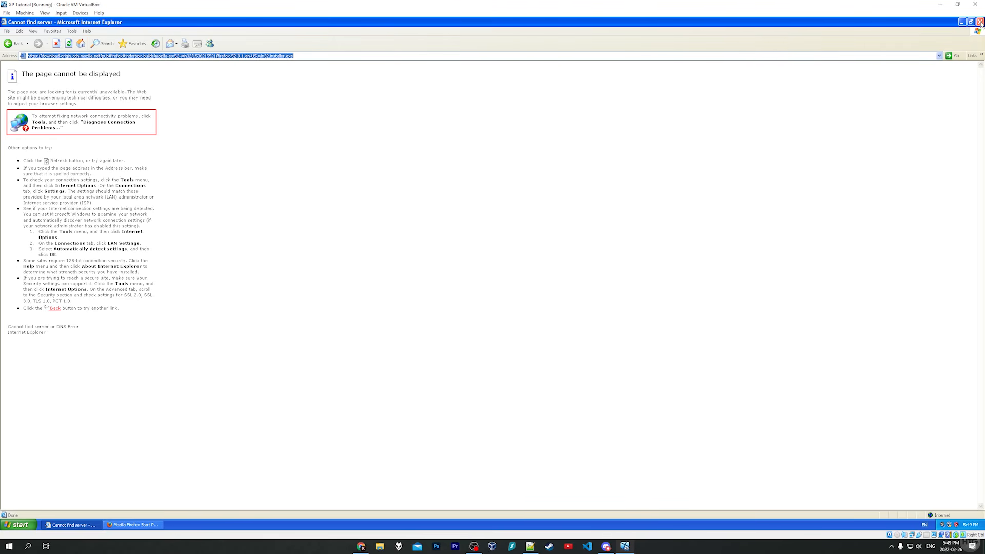
# Close Internet Explorer and maximize the new Firefox window.
pyautogui.click(979, 22)
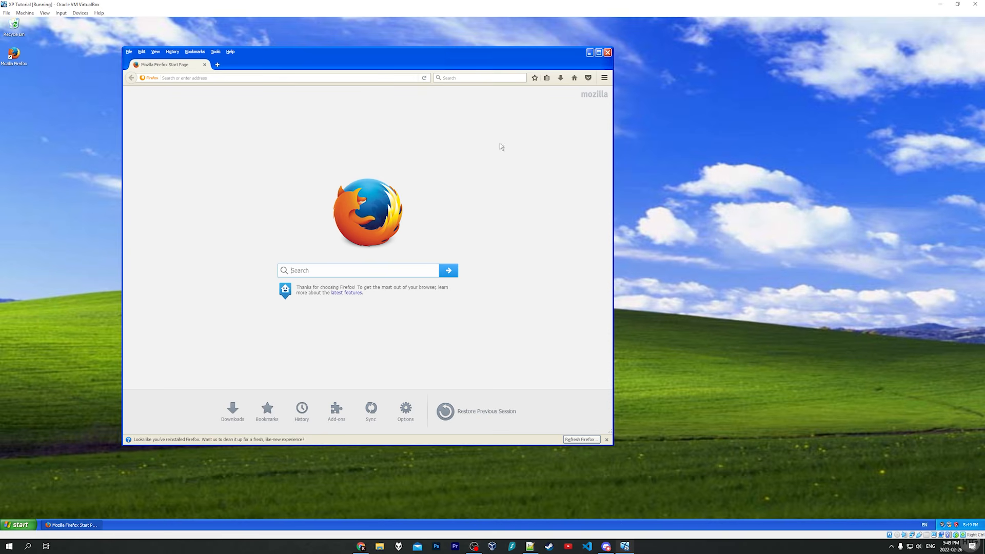
pyautogui.moveTo(286, 53); pyautogui.dragTo(312, 61)
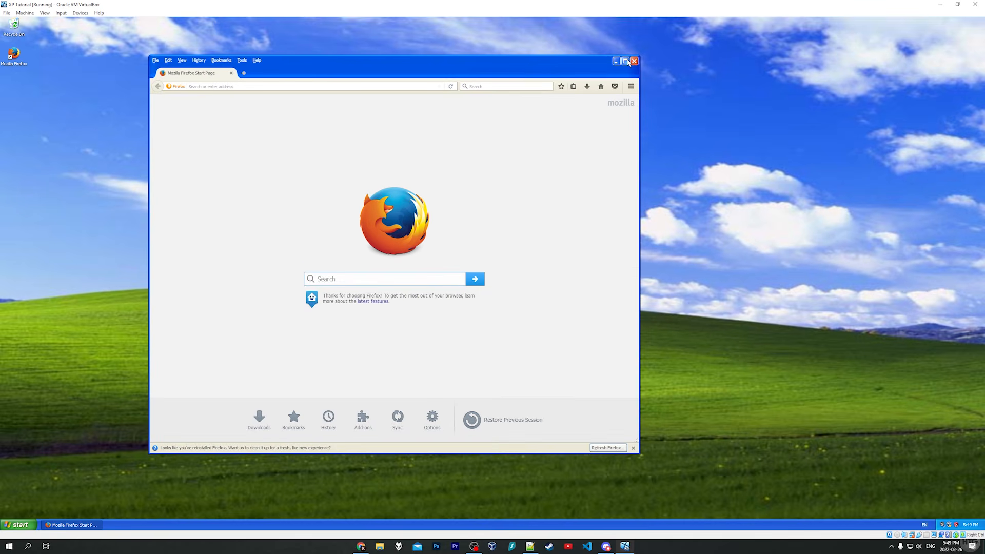
pyautogui.click(625, 61)
# Load reddit.com in Firefox and browse down the front page to check that modern sites render.
pyautogui.click(167, 45)
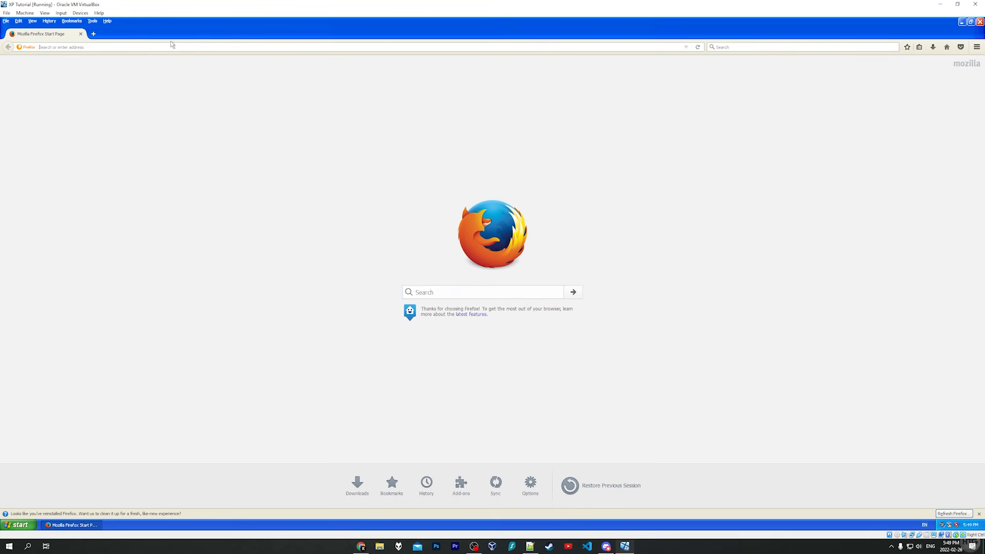
pyautogui.write('reddit.com')
pyautogui.press('Return')
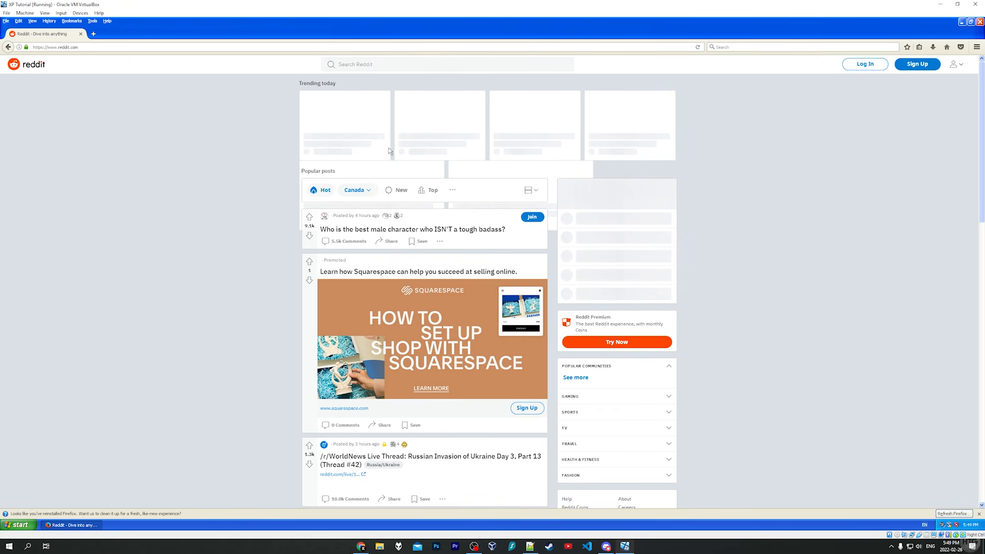
pyautogui.scroll(-10, 372, 129)
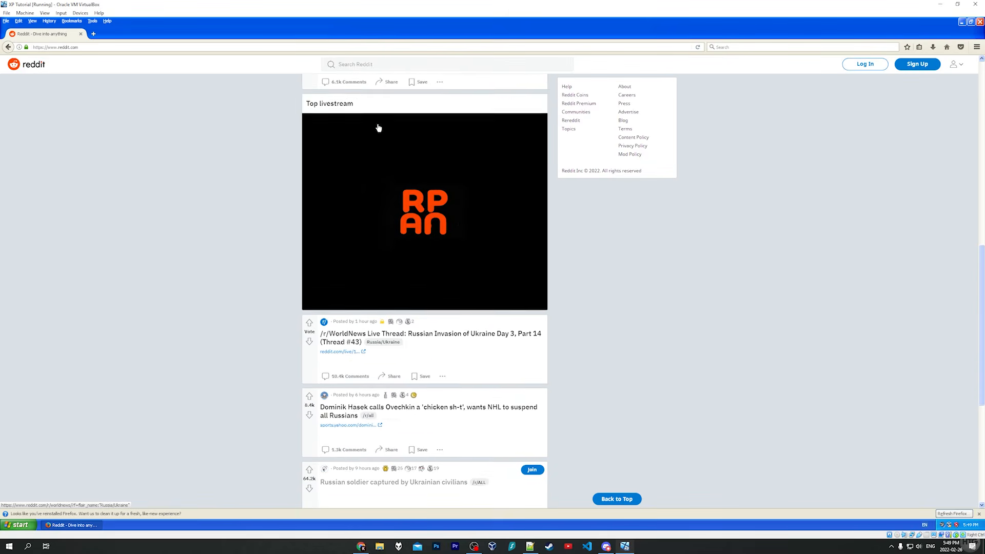
pyautogui.scroll(-3, 393, 150)
pyautogui.scroll(-5, 392, 153)
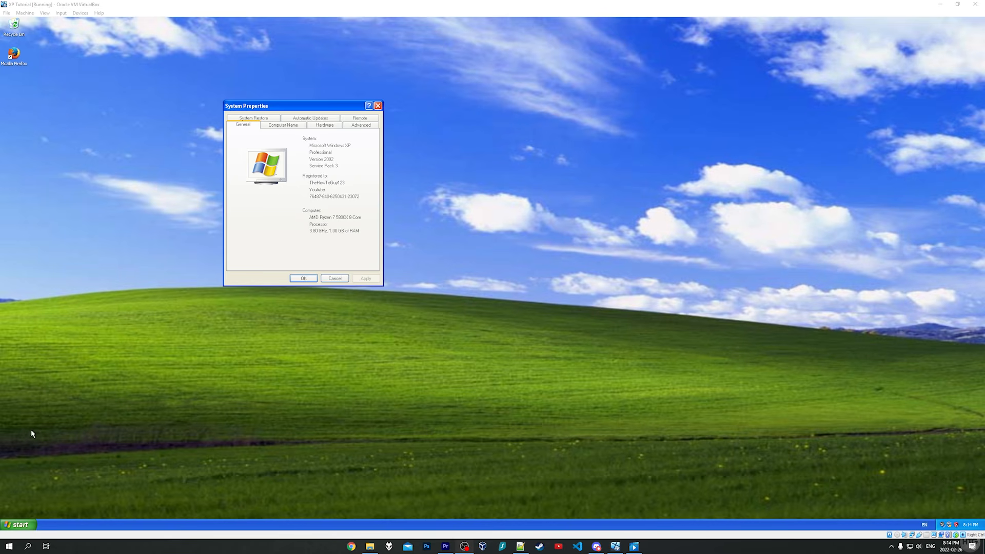
# Shut down Windows XP in the virtual machine by turning off the computer.
pyautogui.click(16, 524)
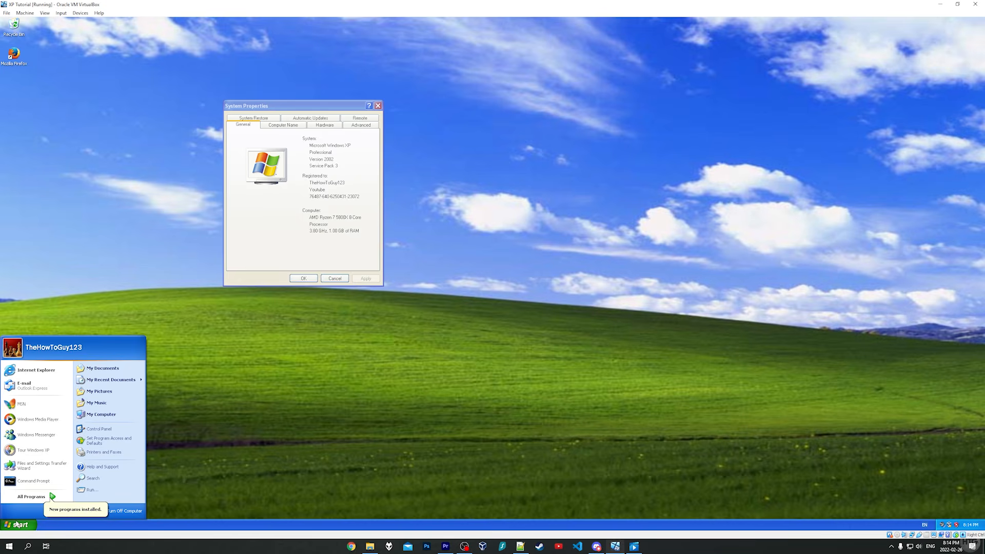
pyautogui.click(119, 512)
pyautogui.click(497, 200)
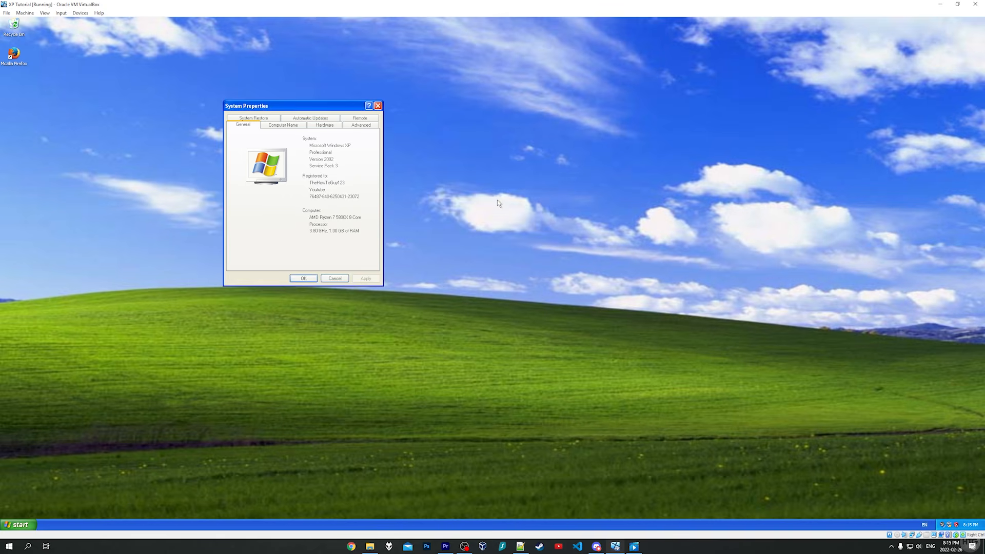